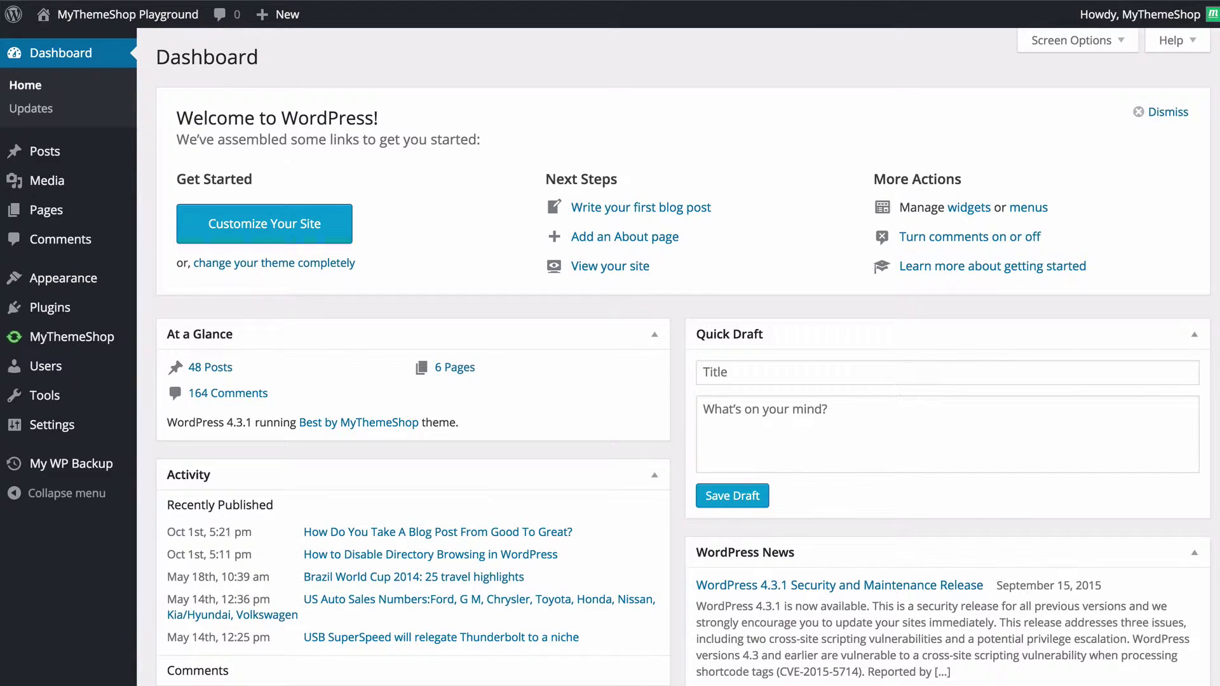
On Available Tools, show the bookmarks bar and drag the Press This bookmarklet onto it
mouse_move(97, 406)
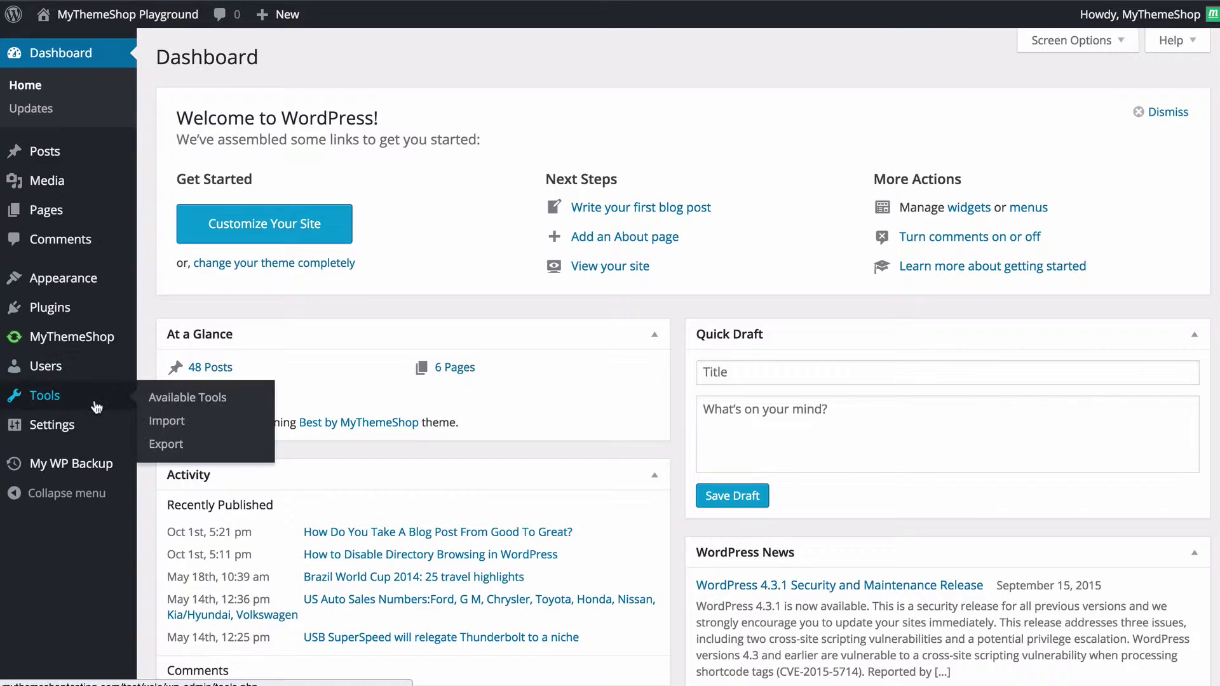
left_click(156, 401)
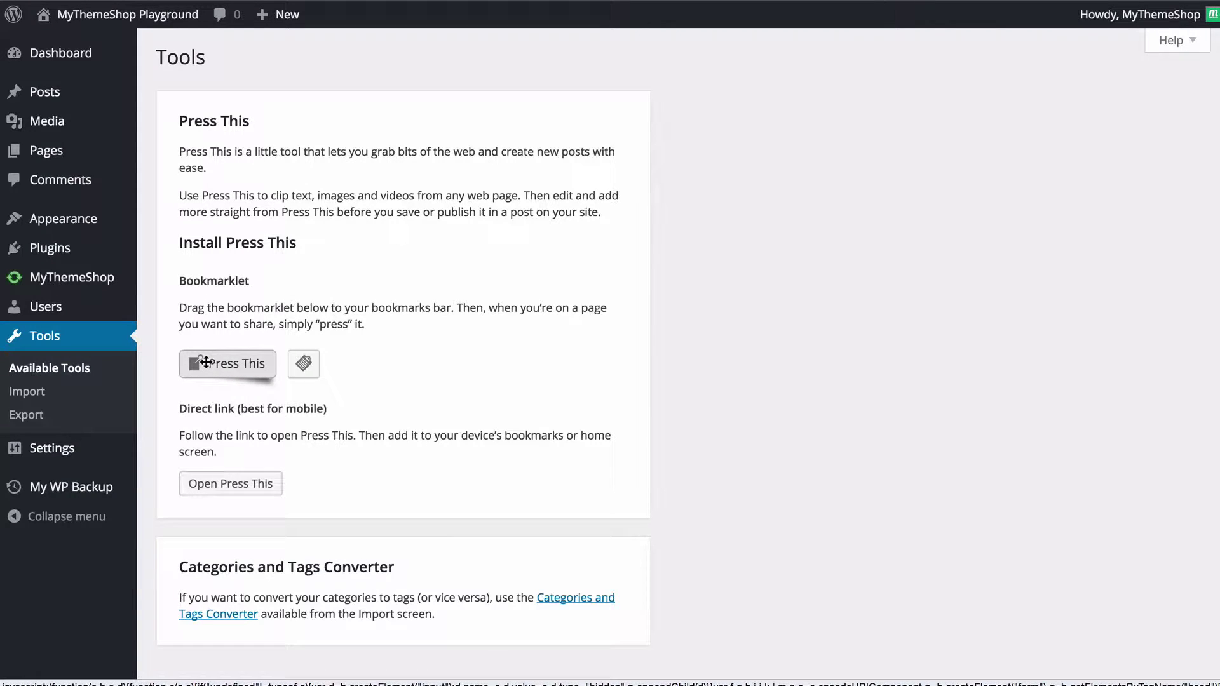
key("super+shift+b")
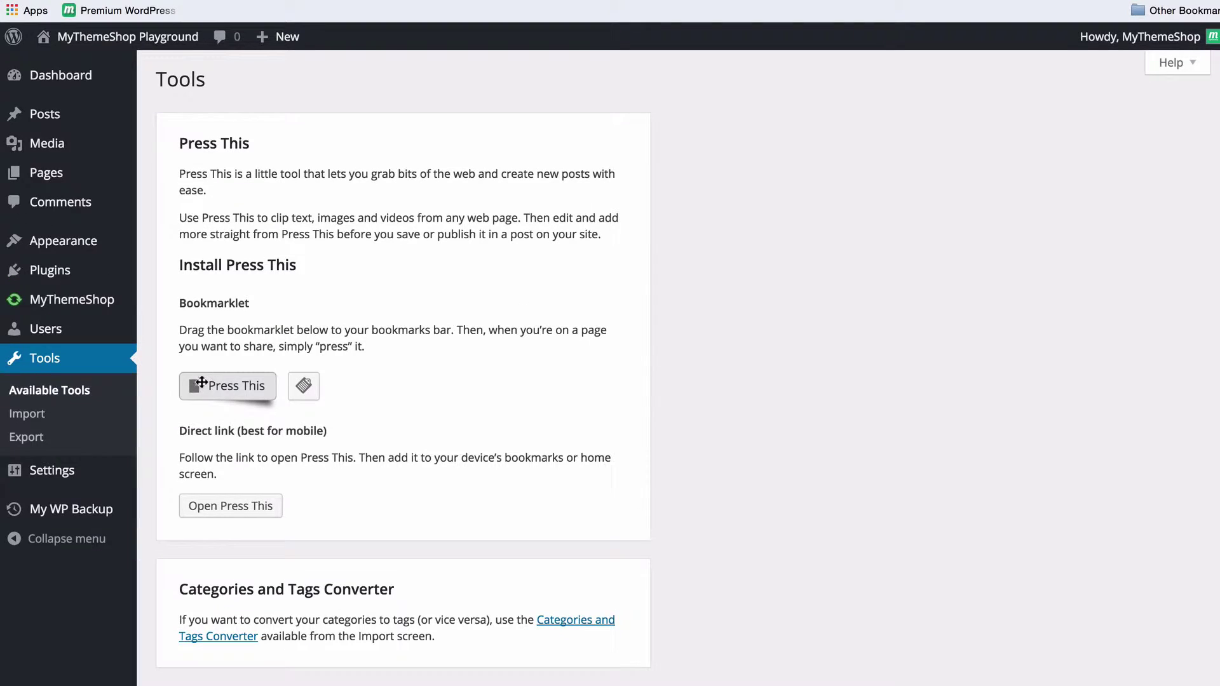
left_click_drag(245, 392, 235, 10)
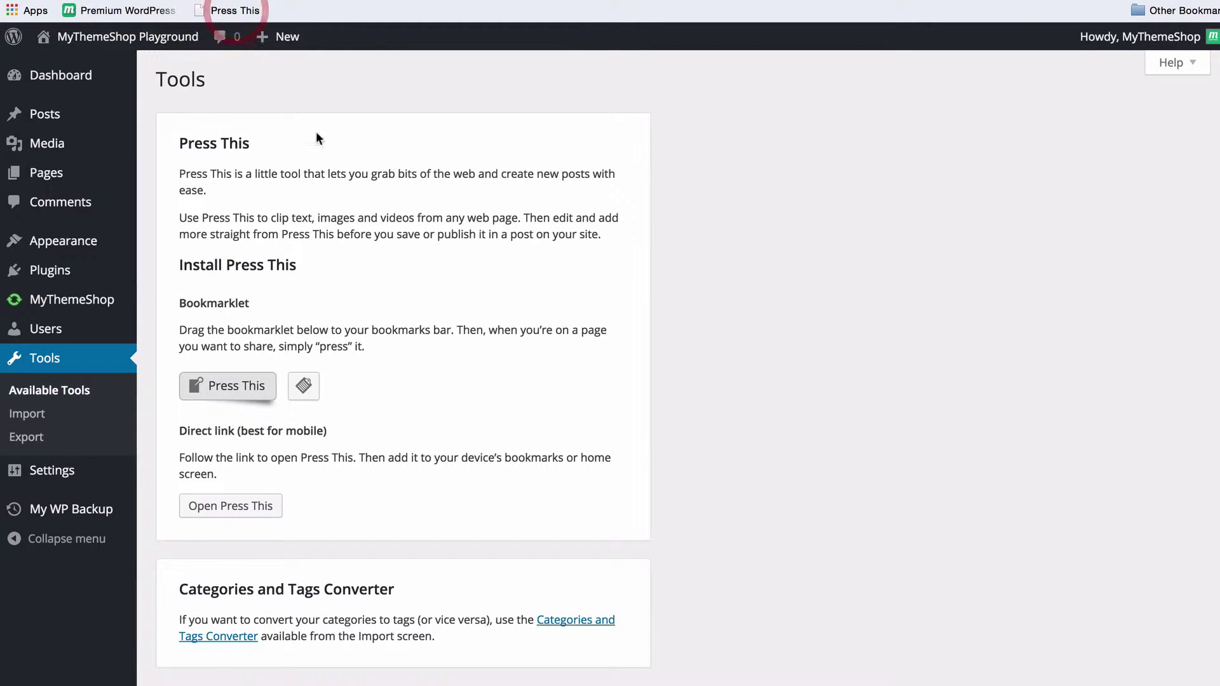
Clip the article 'How to Prevent WordPress from Generating Image Sizes' into a Press This draft
left_click(532, 254)
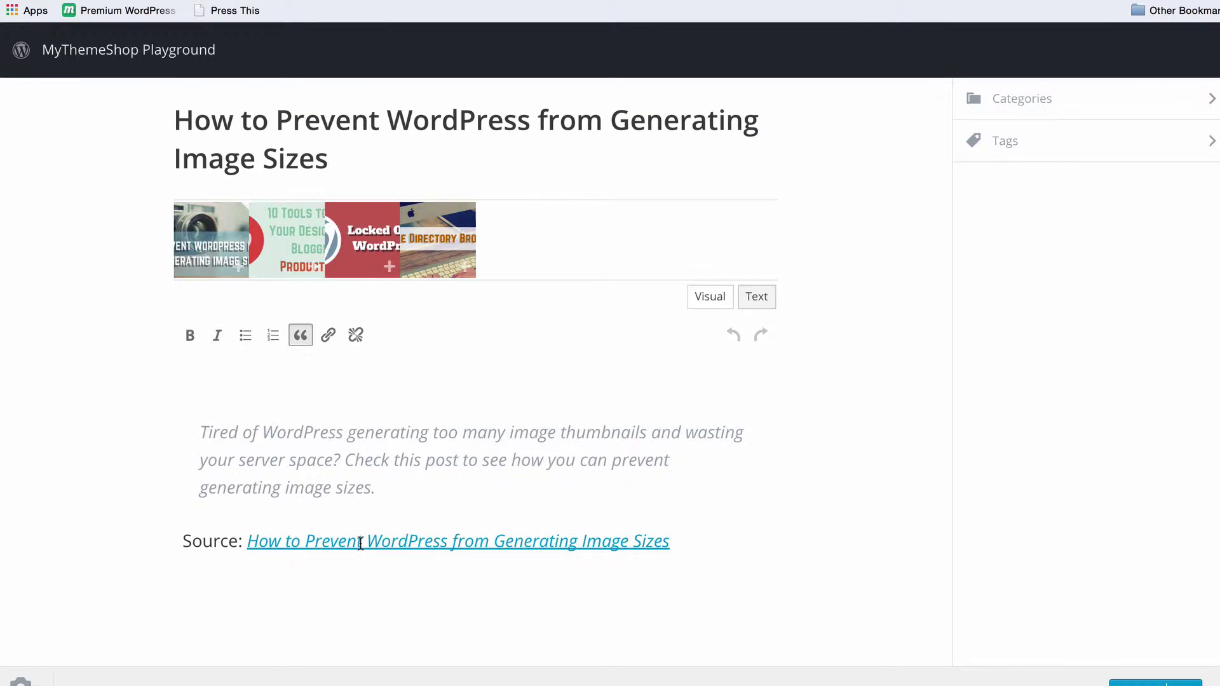
Add an unquoted 'Loved this!' line right after the quoted excerpt
left_click(437, 488)
key("Return")
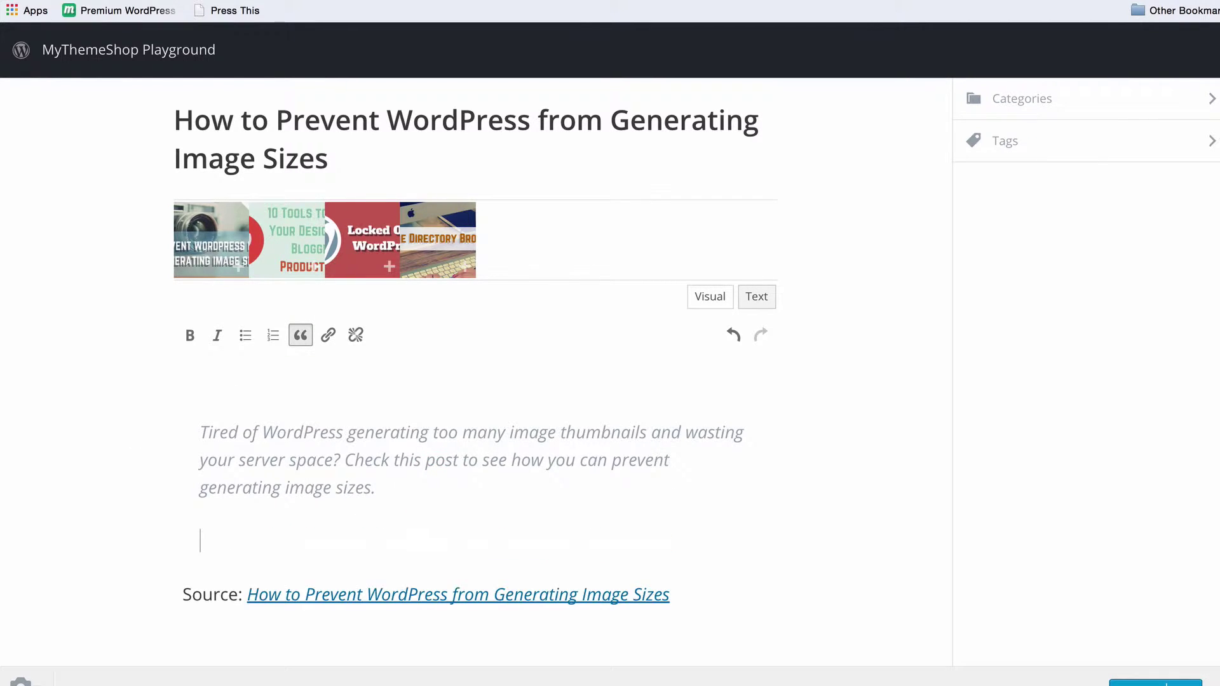
left_click(300, 343)
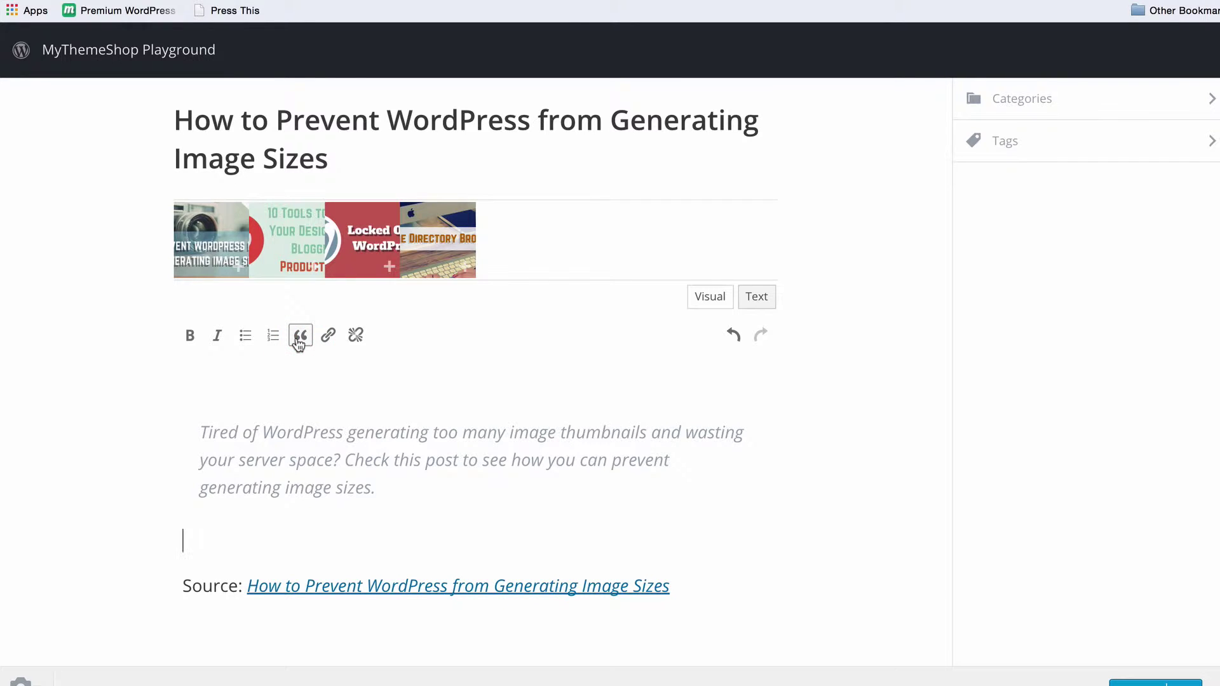
type("Loved this!")
Make 'Loved this!' bold and add an empty paragraph below it
left_click_drag(271, 540, 121, 546)
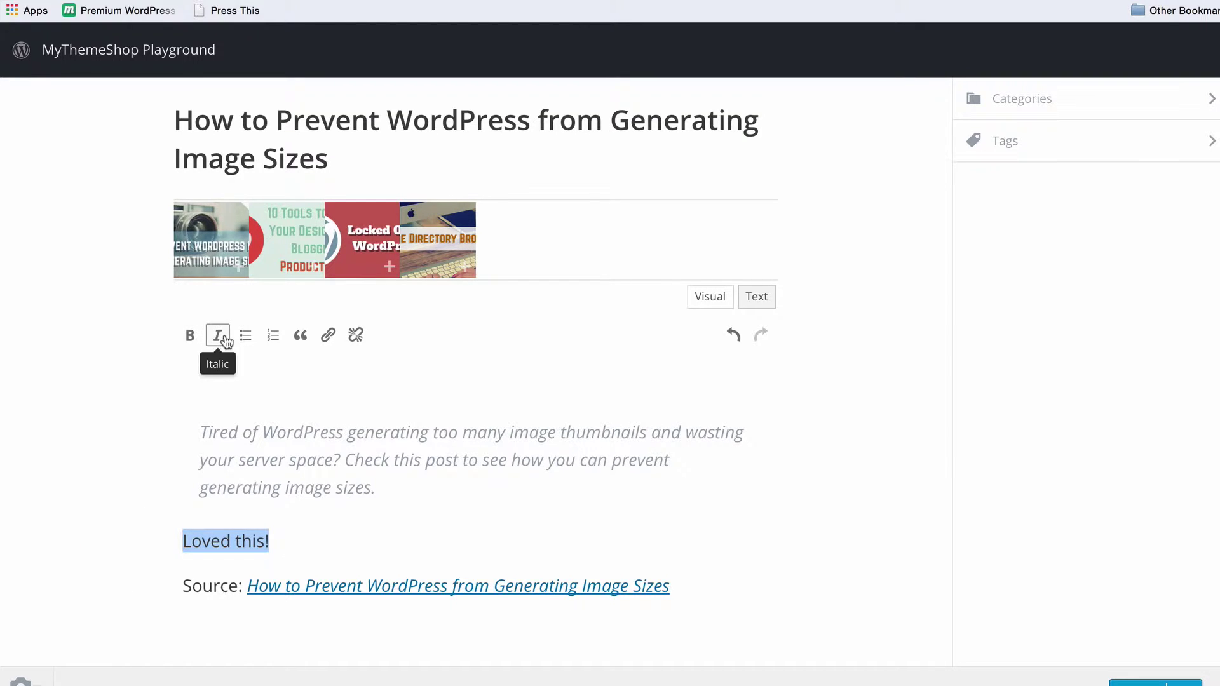
left_click(192, 337)
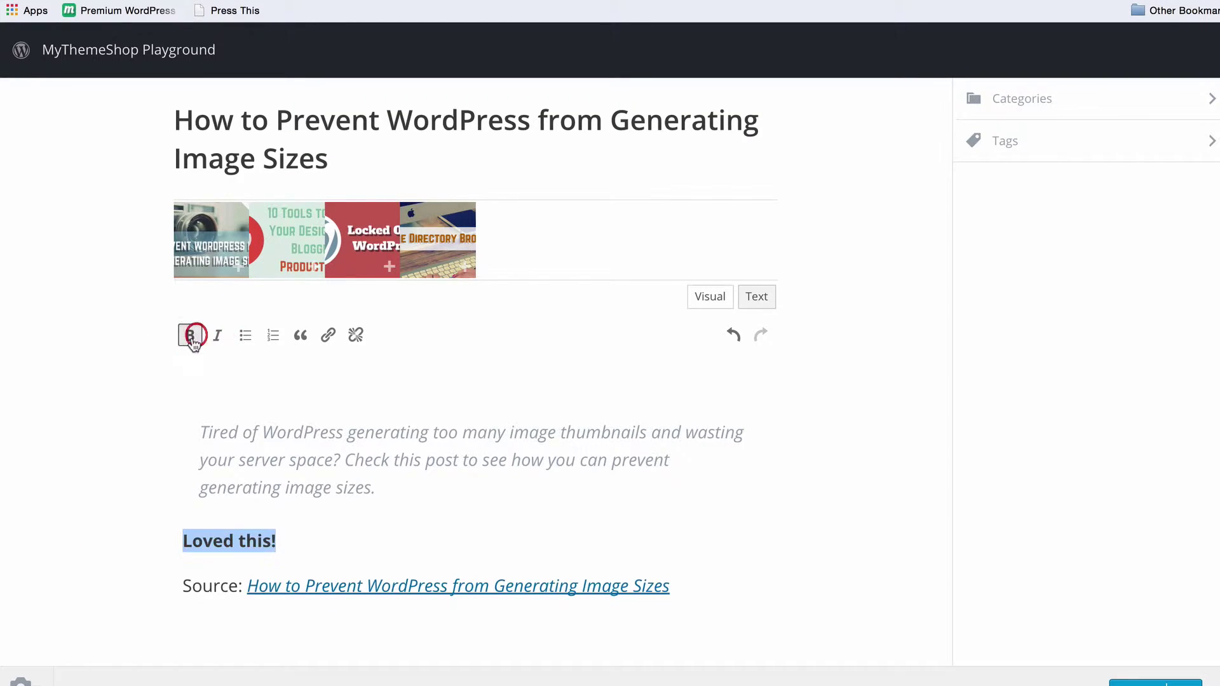
left_click(321, 533)
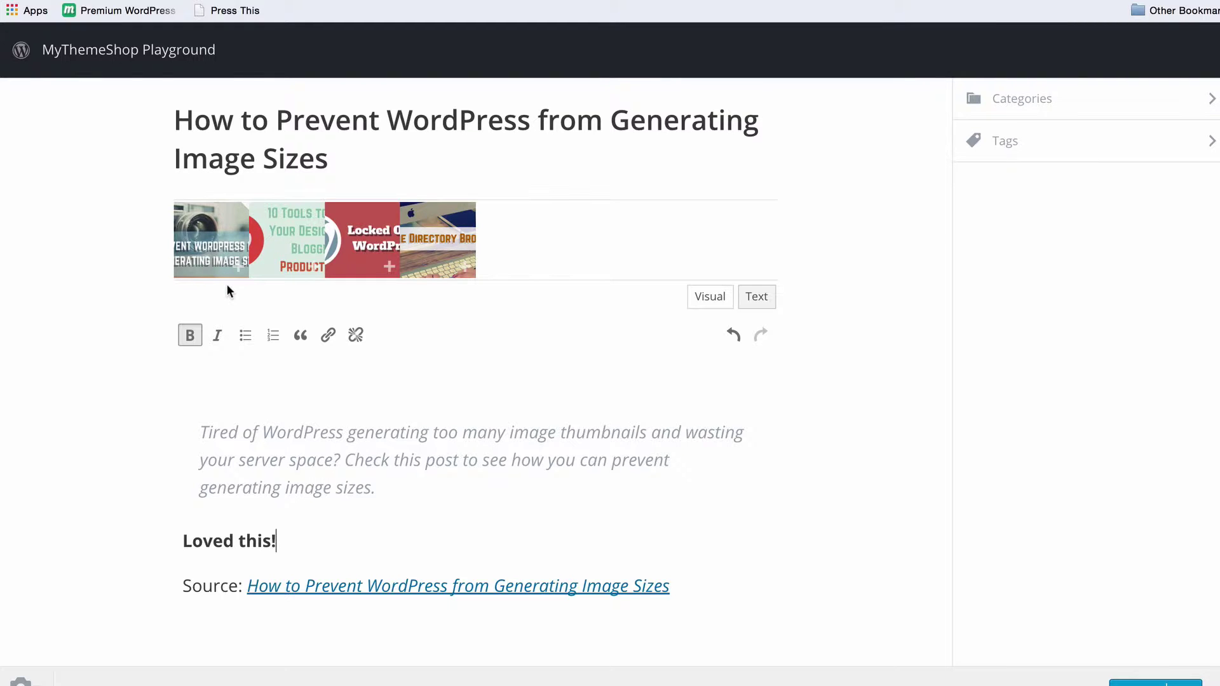
key("Return")
left_click(189, 334)
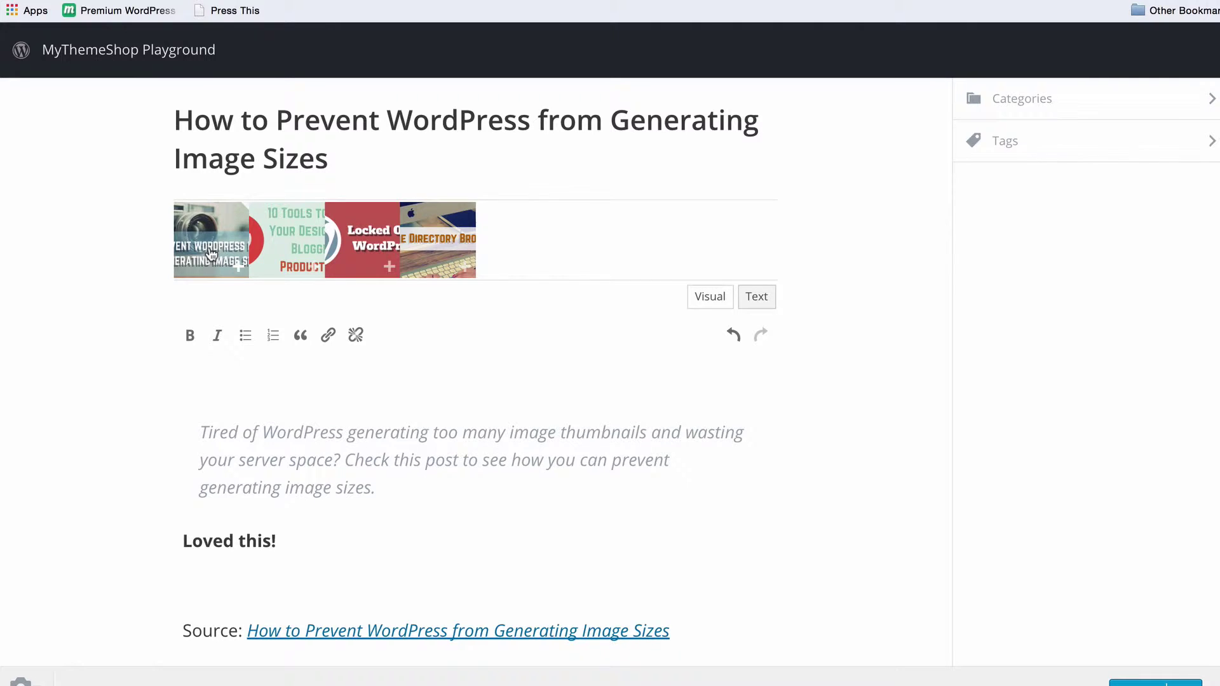
left_click(212, 254)
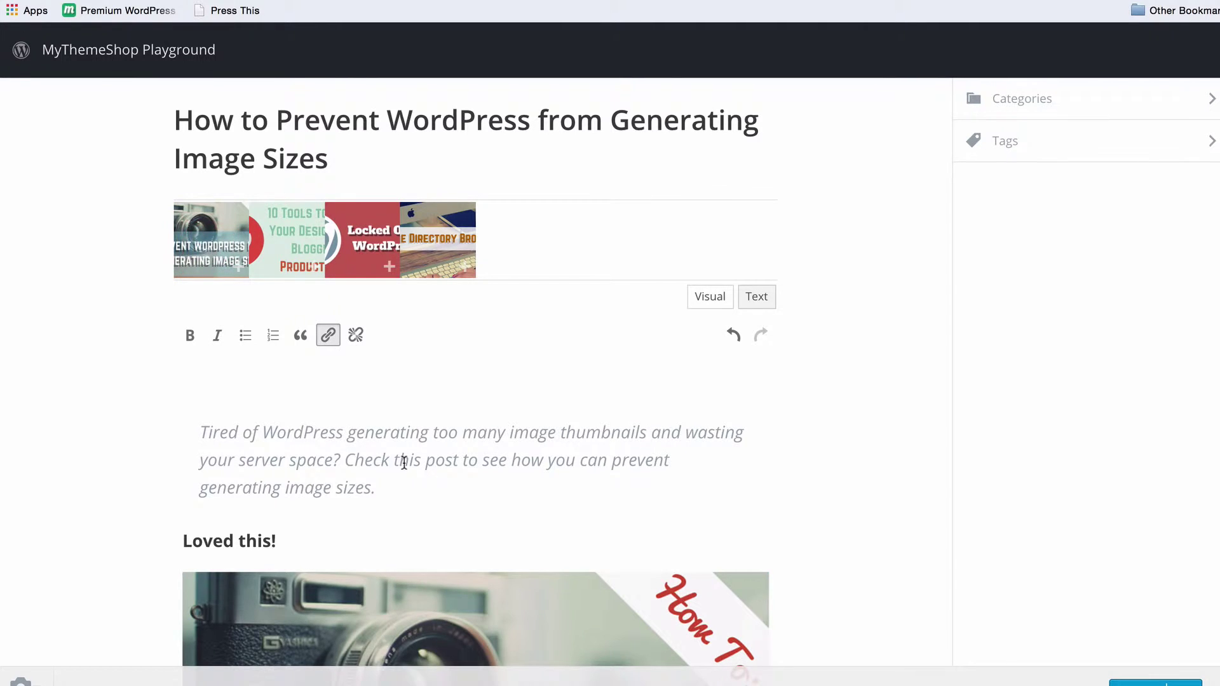
scroll(404, 462, "down", 6)
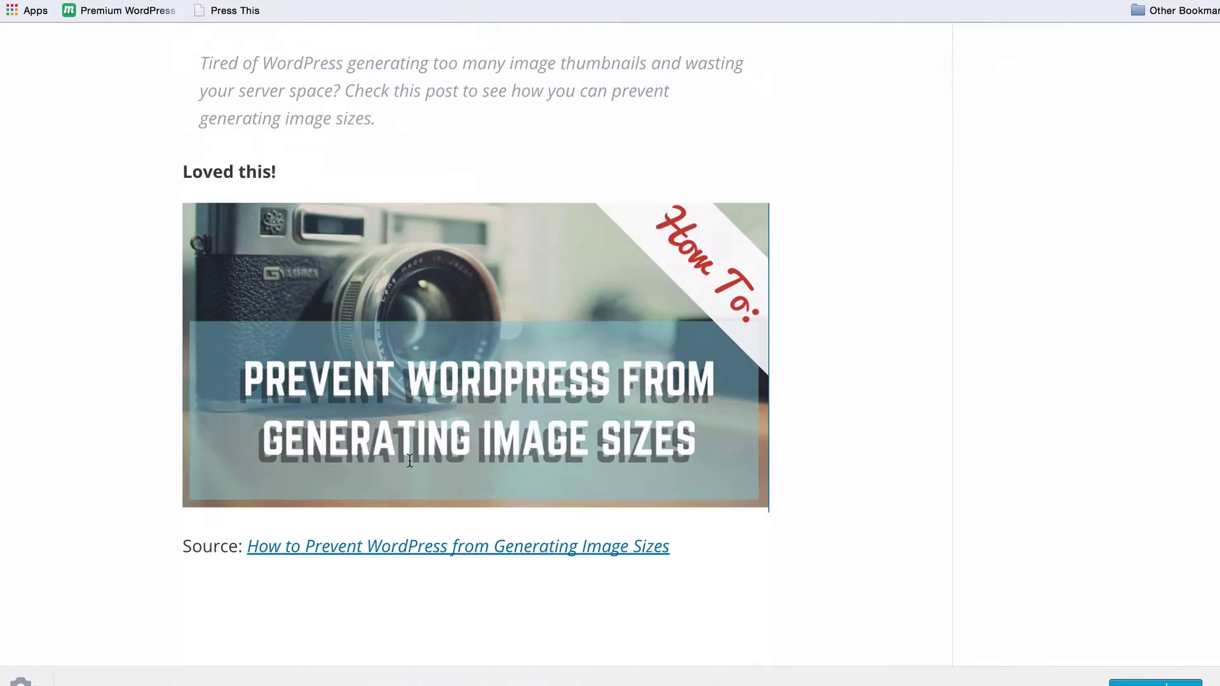
left_click(492, 432)
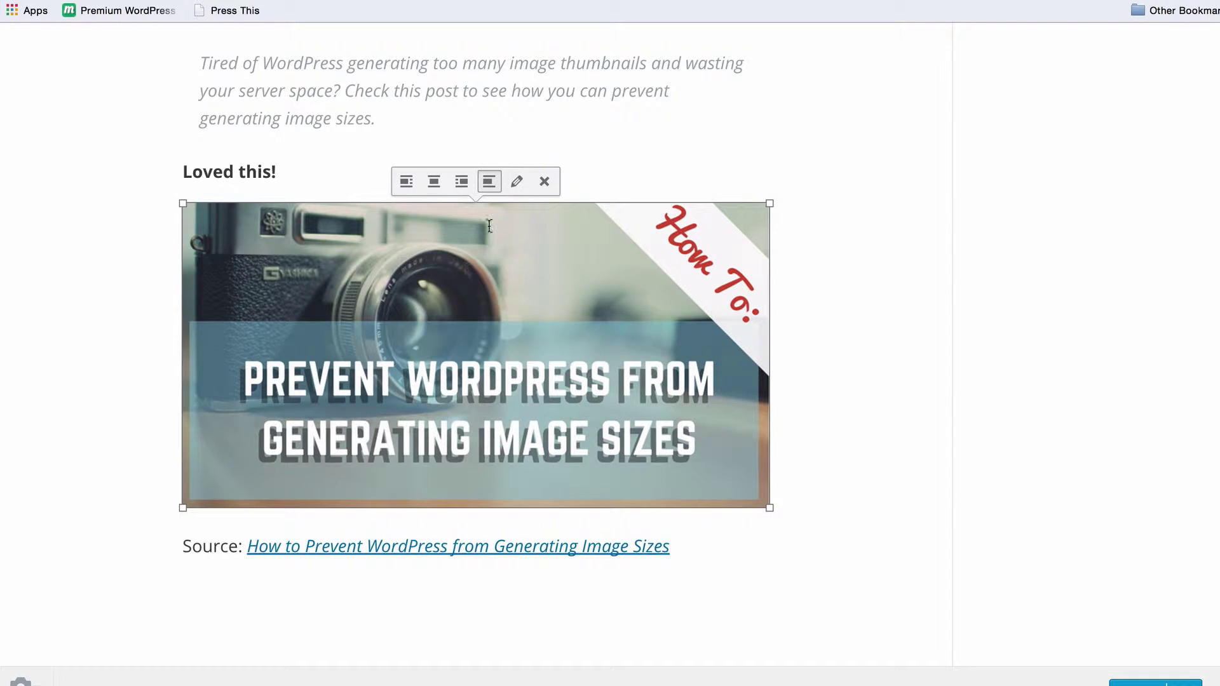
left_click(514, 183)
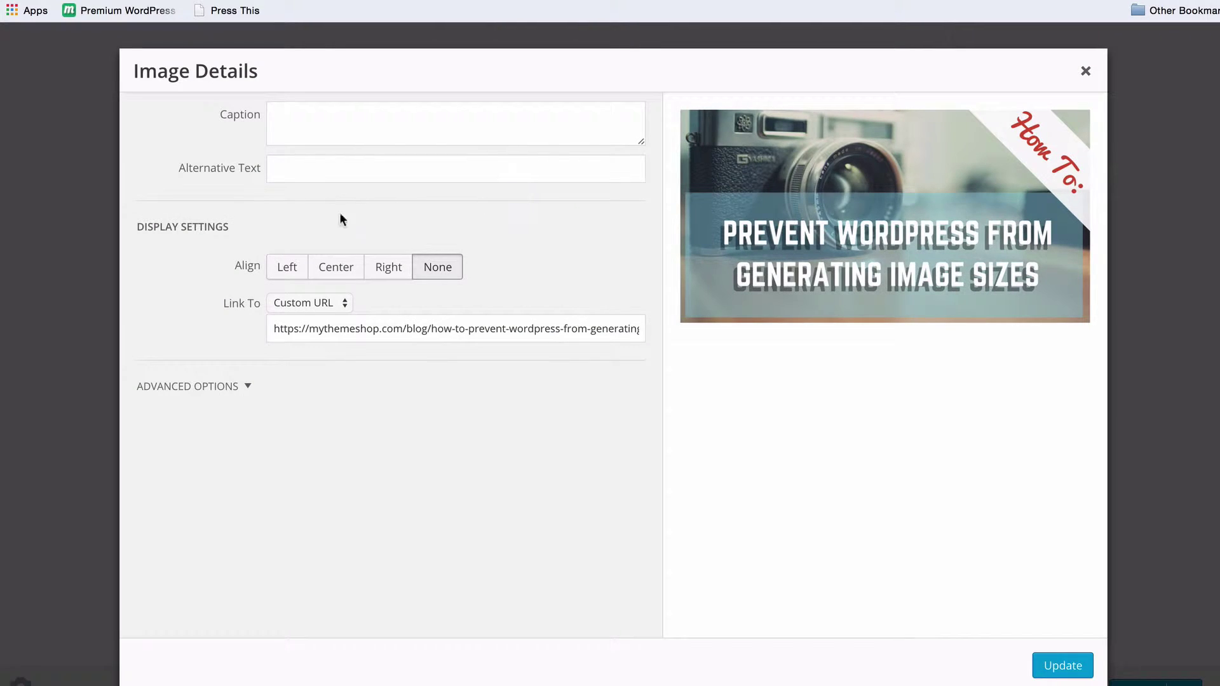
left_click(1085, 71)
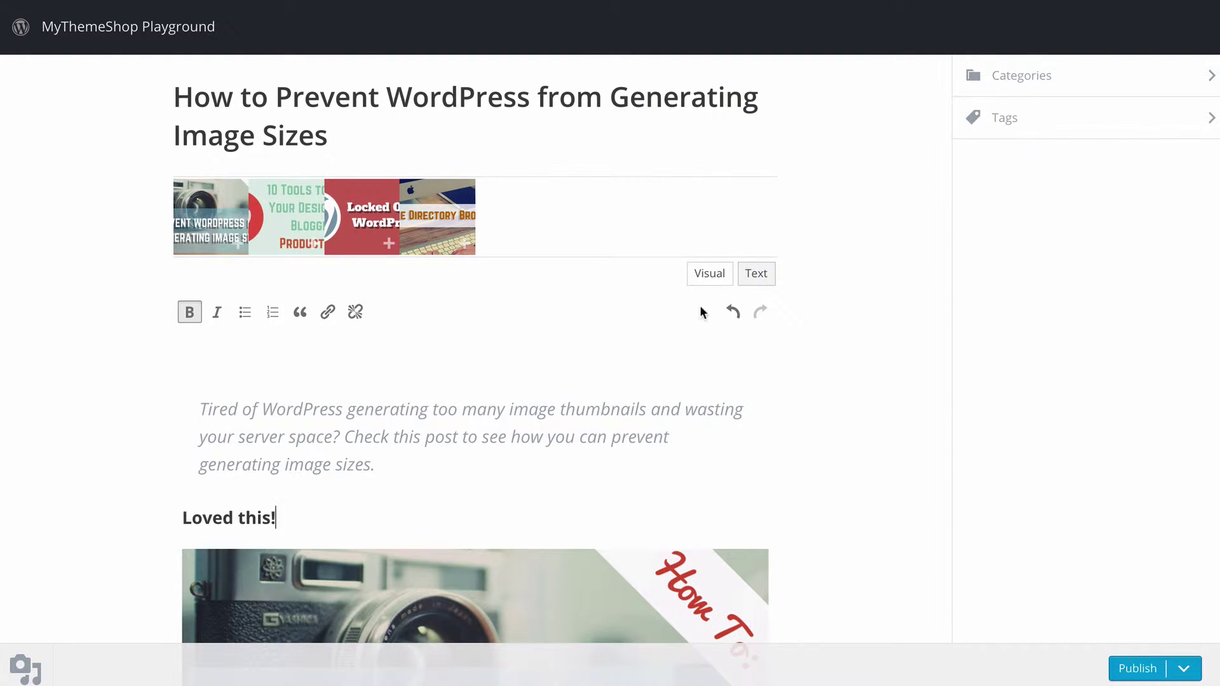
Assign the post to the Awesome category
left_click(1001, 83)
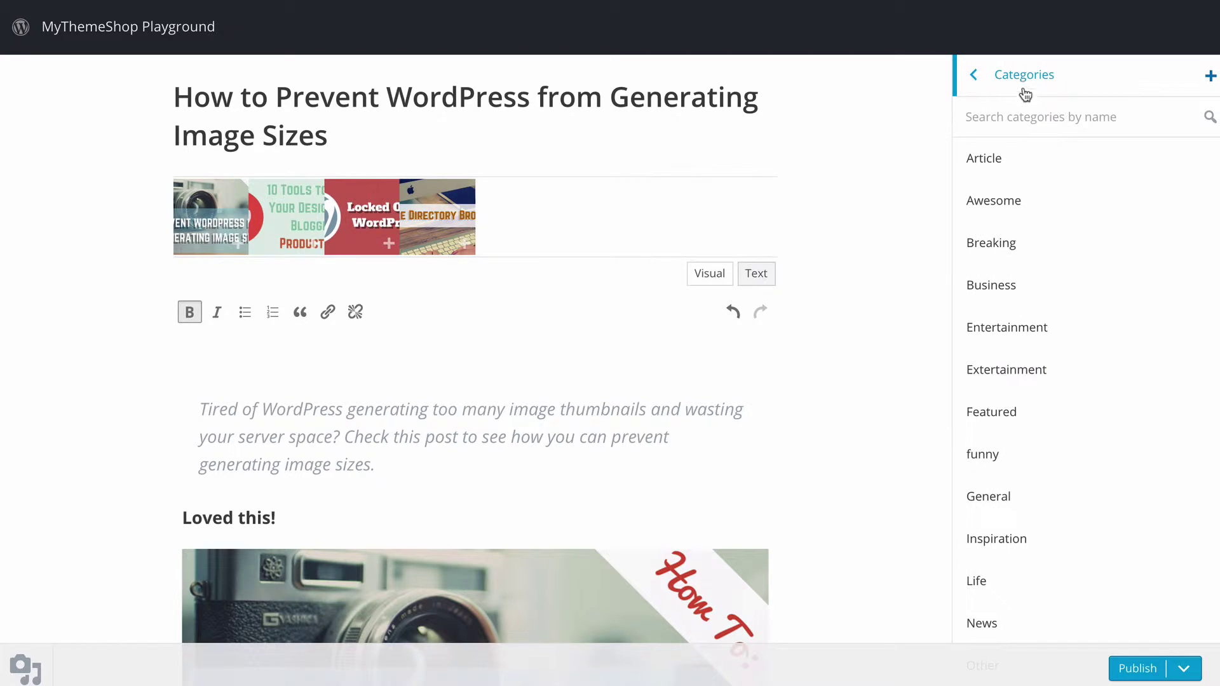
scroll(1048, 311, "down", 8)
scroll(1042, 234, "up", 8)
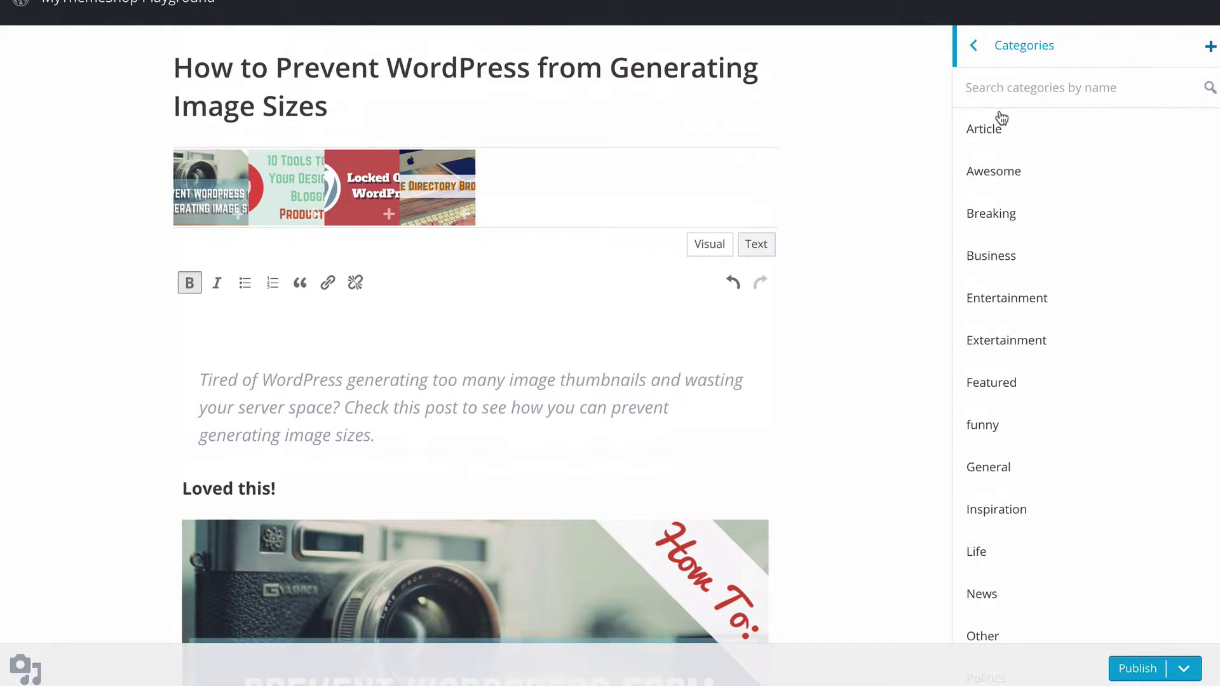
left_click(994, 183)
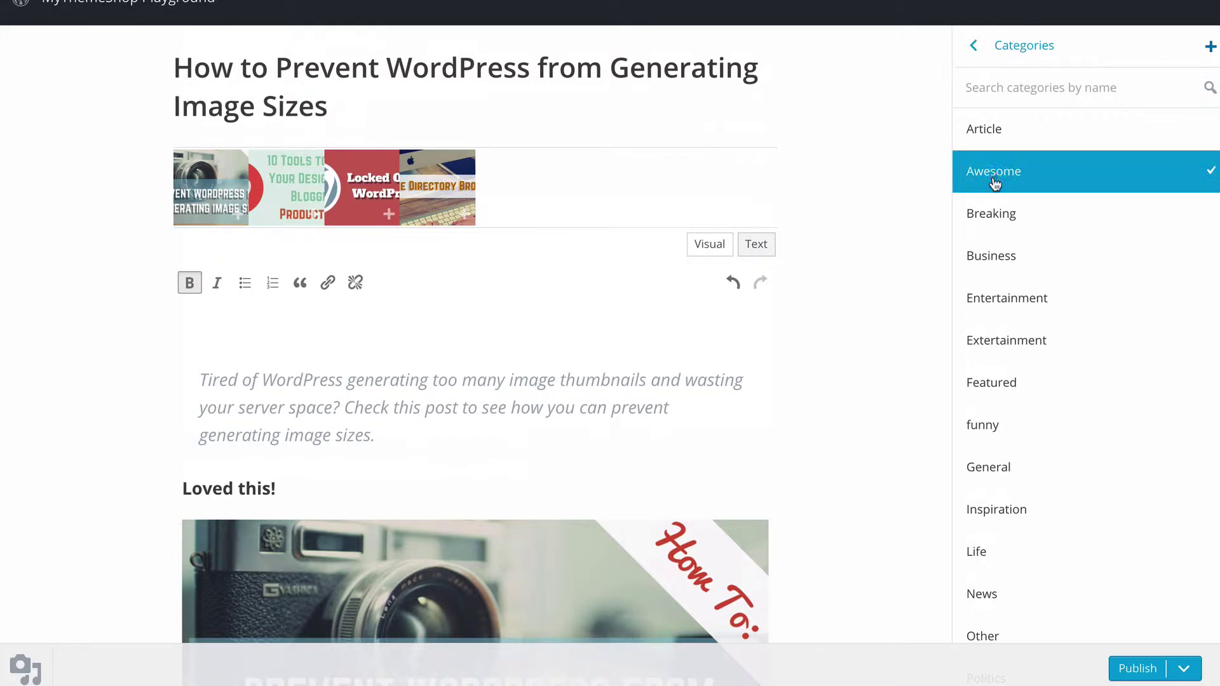
left_click(971, 46)
Tag the post Buzz and blogging from the most used tags
left_click(1009, 88)
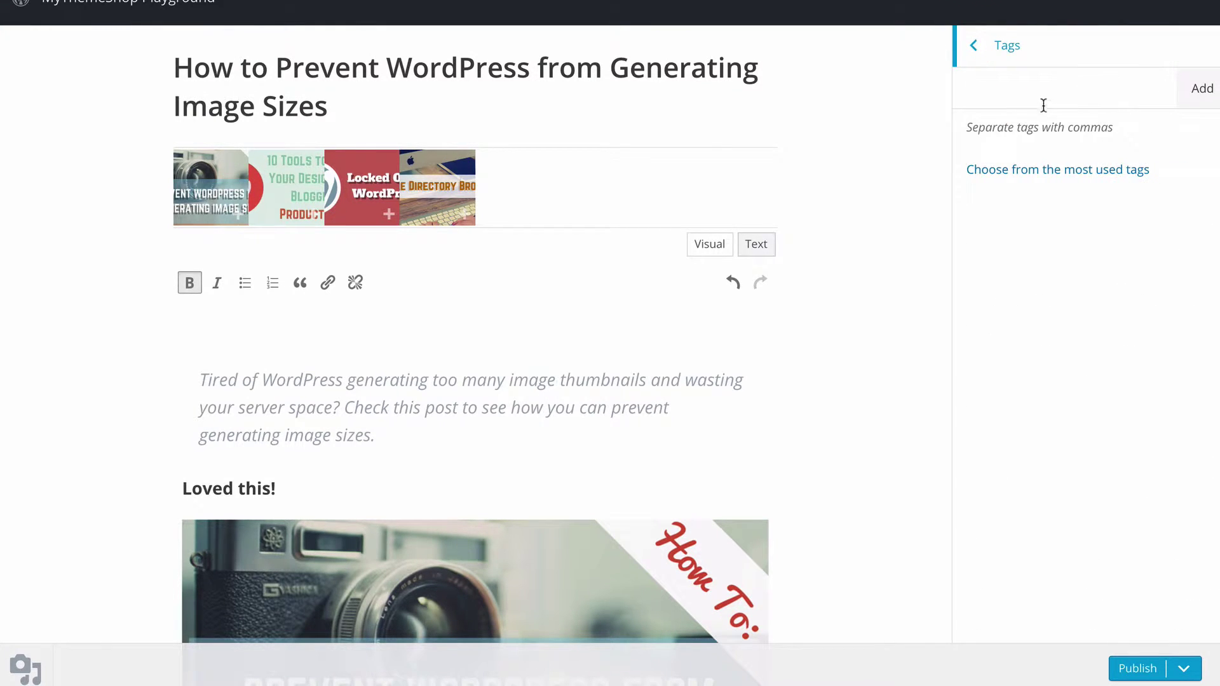
left_click(1057, 169)
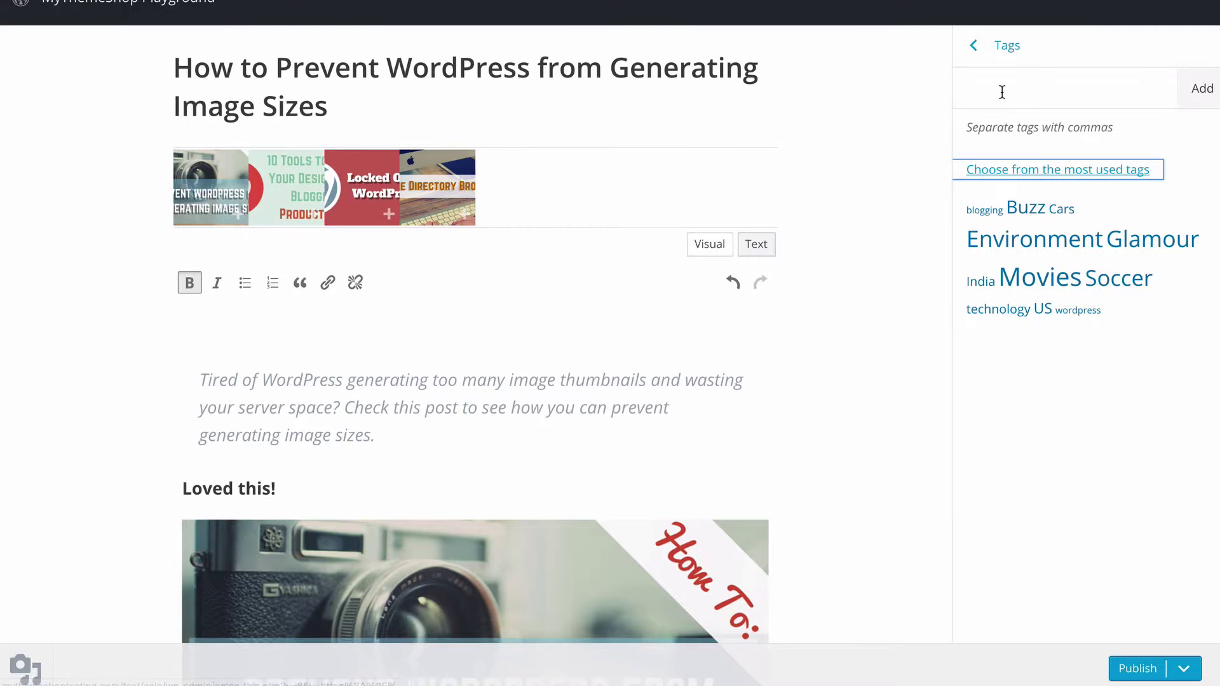
left_click(1034, 212)
left_click(974, 226)
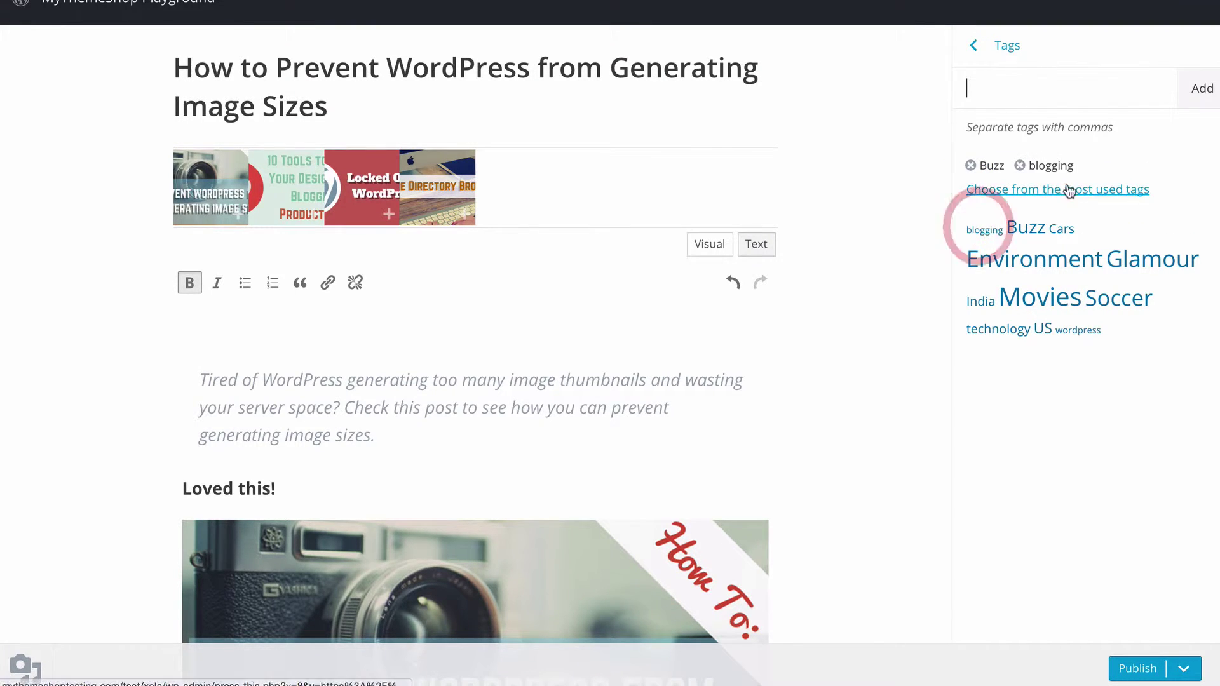
left_click(973, 45)
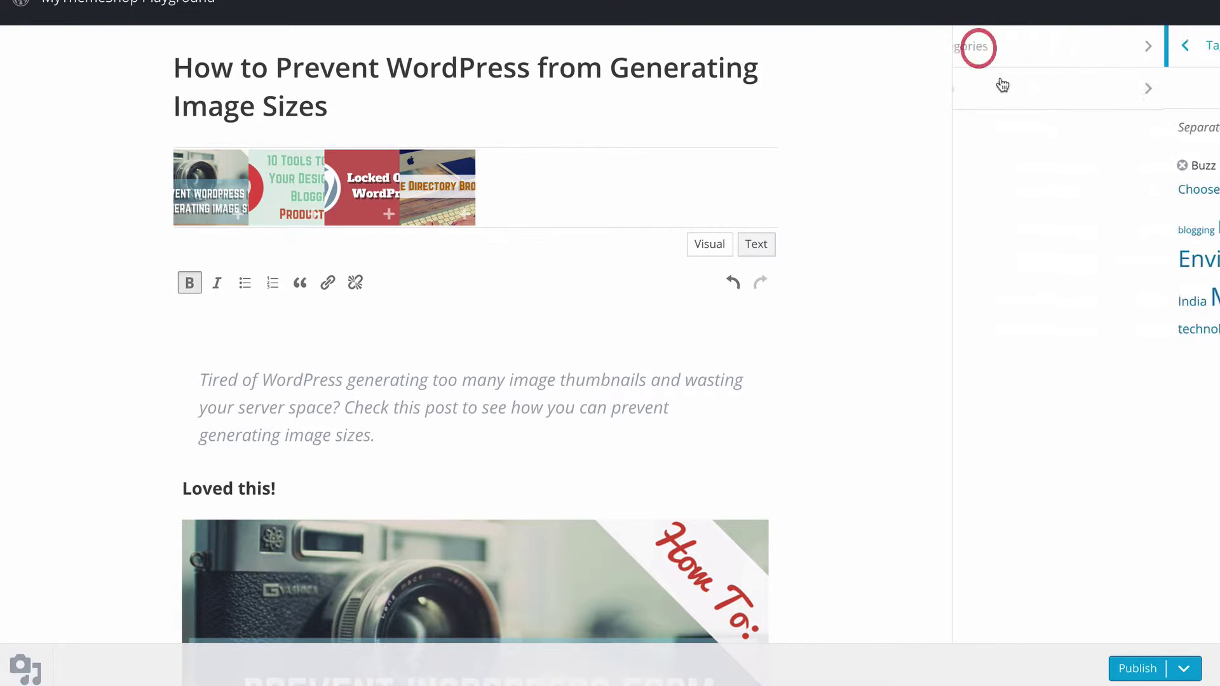
Look over the Publish dropdown's saving options, then publish the Press This post
left_click(1186, 671)
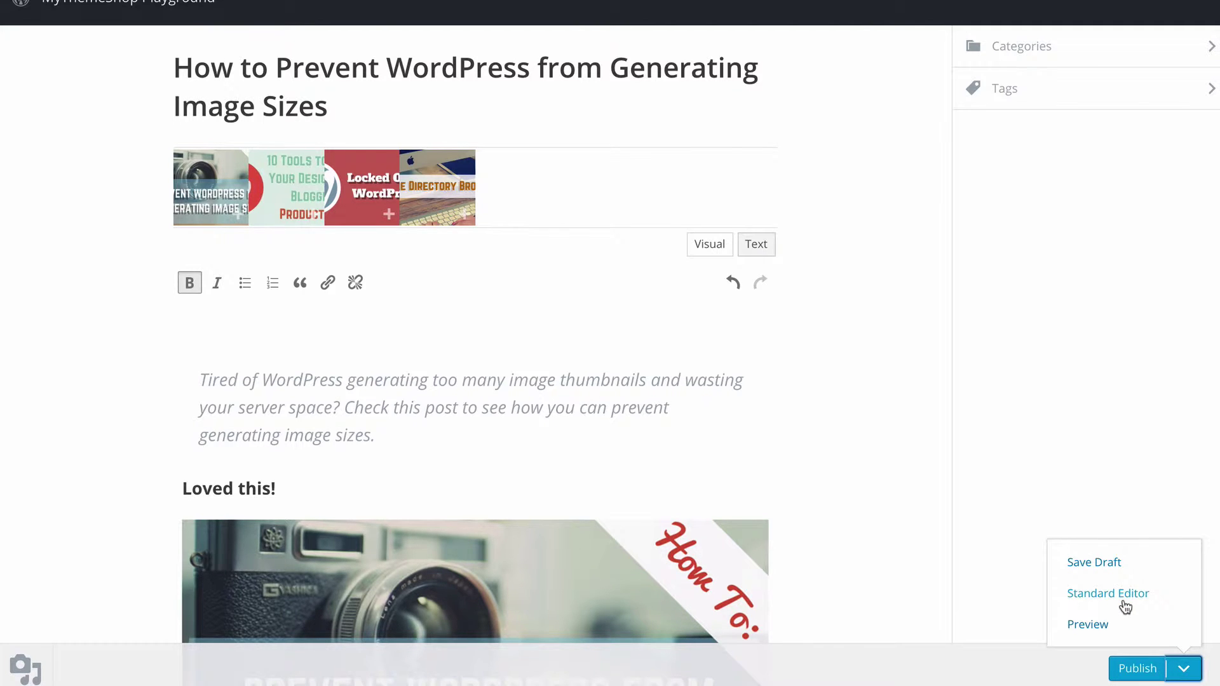
left_click(1085, 498)
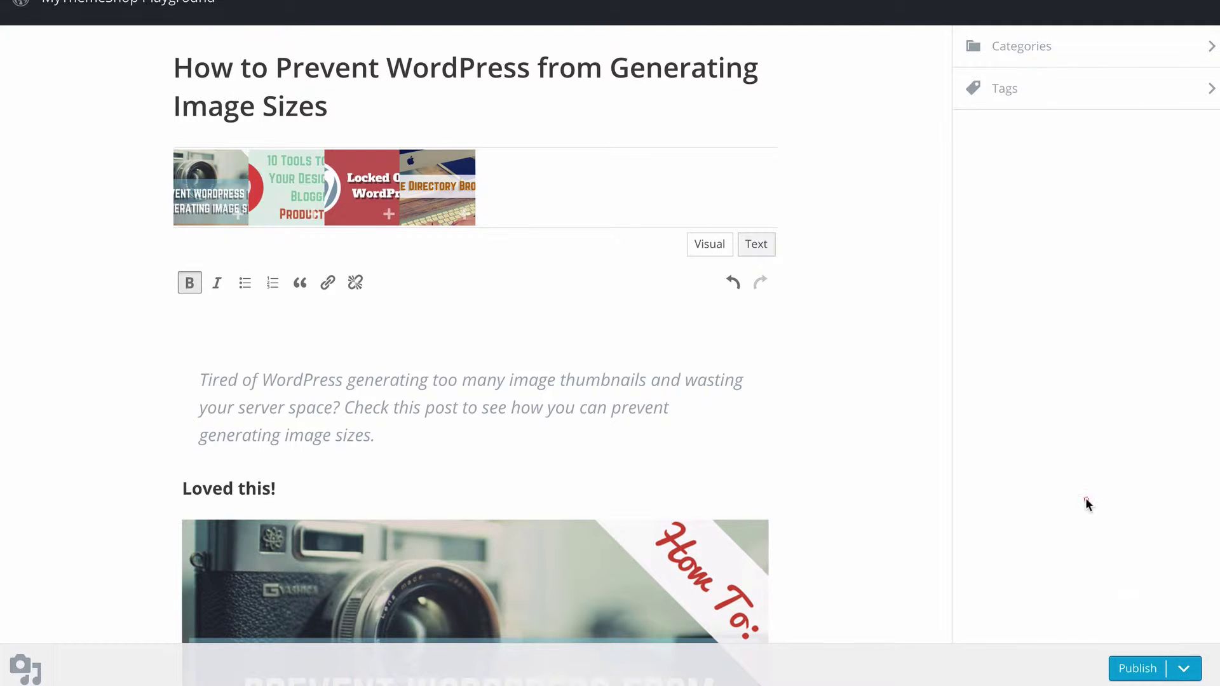
left_click(1141, 669)
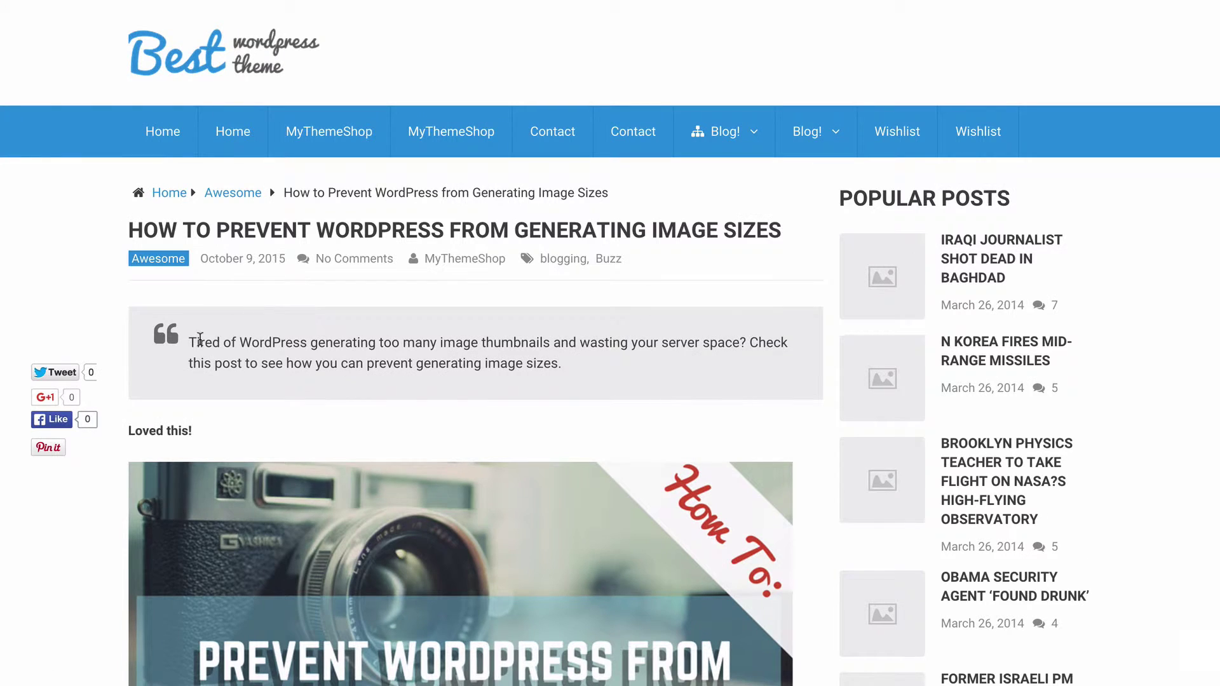
Scroll through the published post and follow its Source link to the original article
scroll(362, 415, "down", 1)
scroll(361, 416, "down", 7)
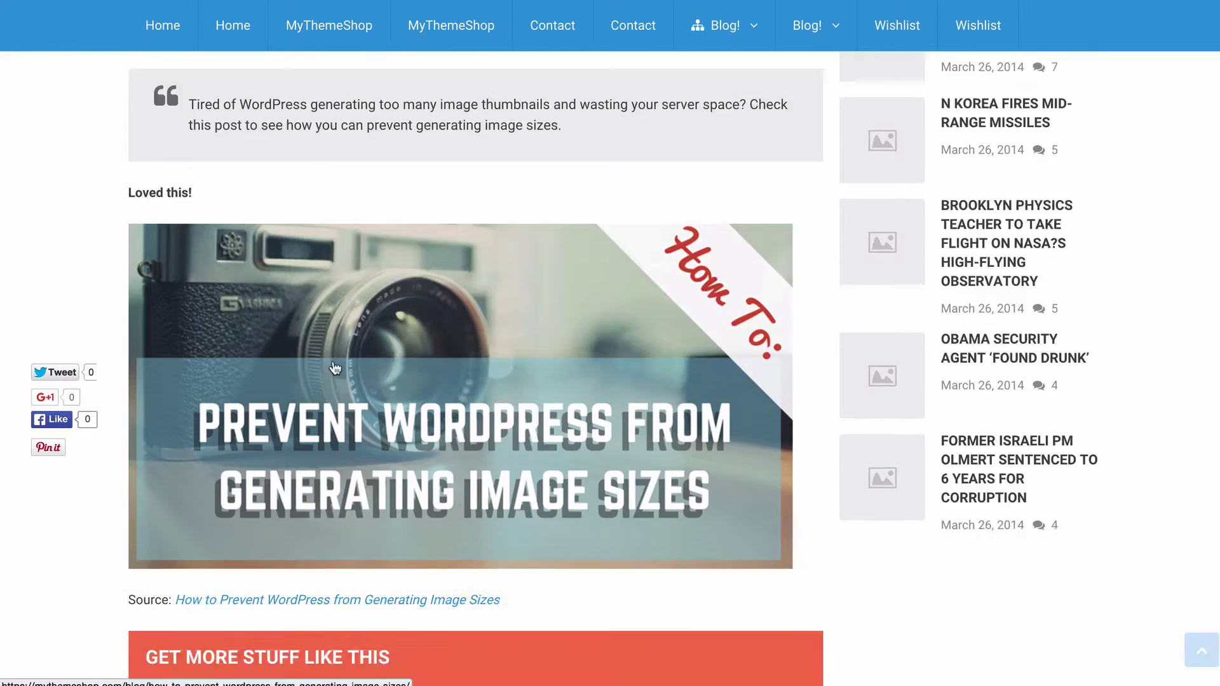
left_click(250, 292)
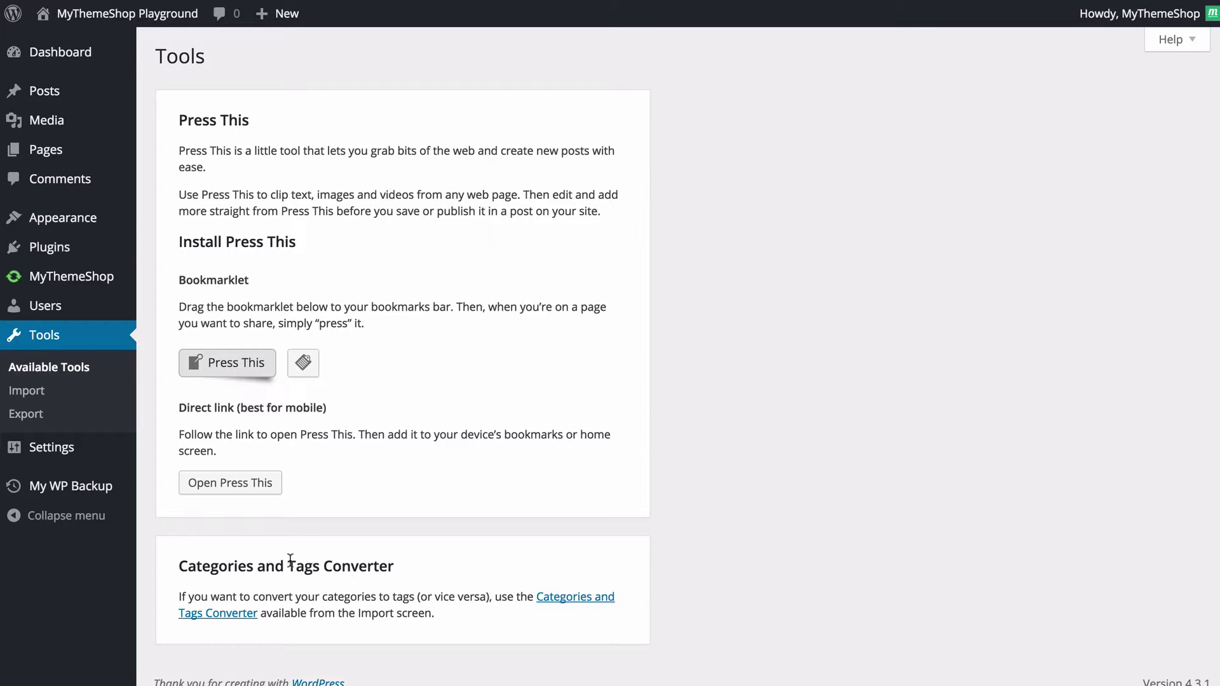
Follow the Categories and Tags Converter link from Available Tools to the Import page
left_click(549, 600)
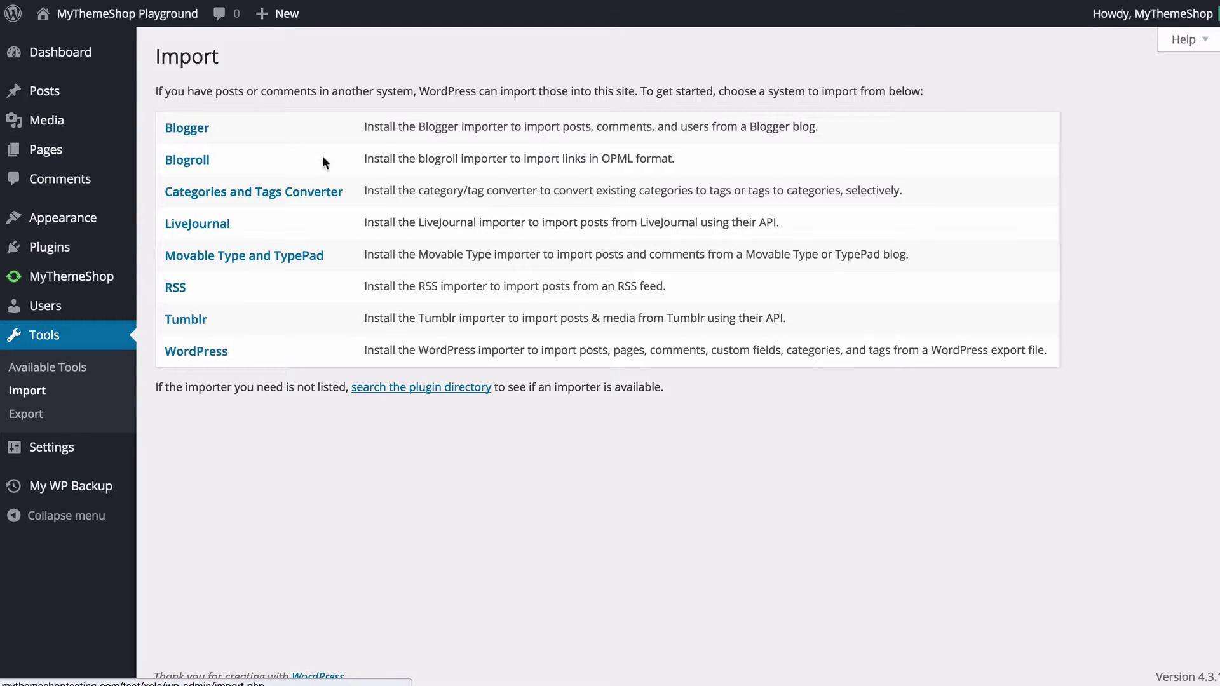
Install Categories to Tags Converter 0.5, then activate it and run the importer
left_click(212, 201)
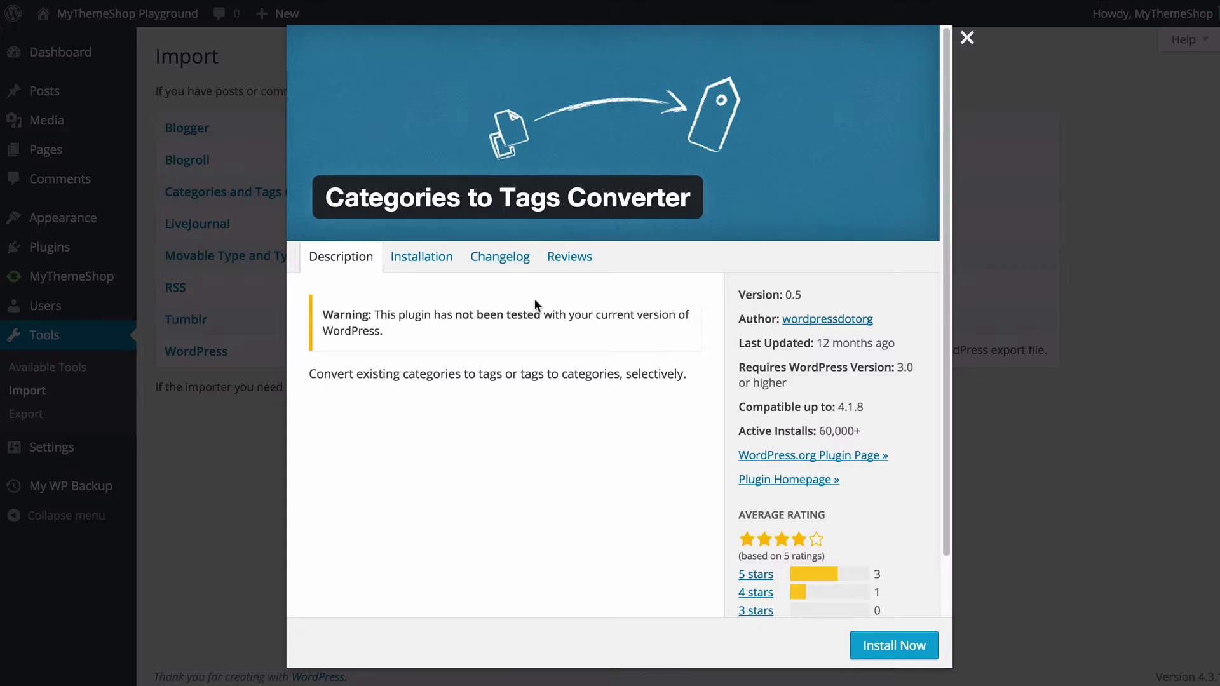
left_click(883, 648)
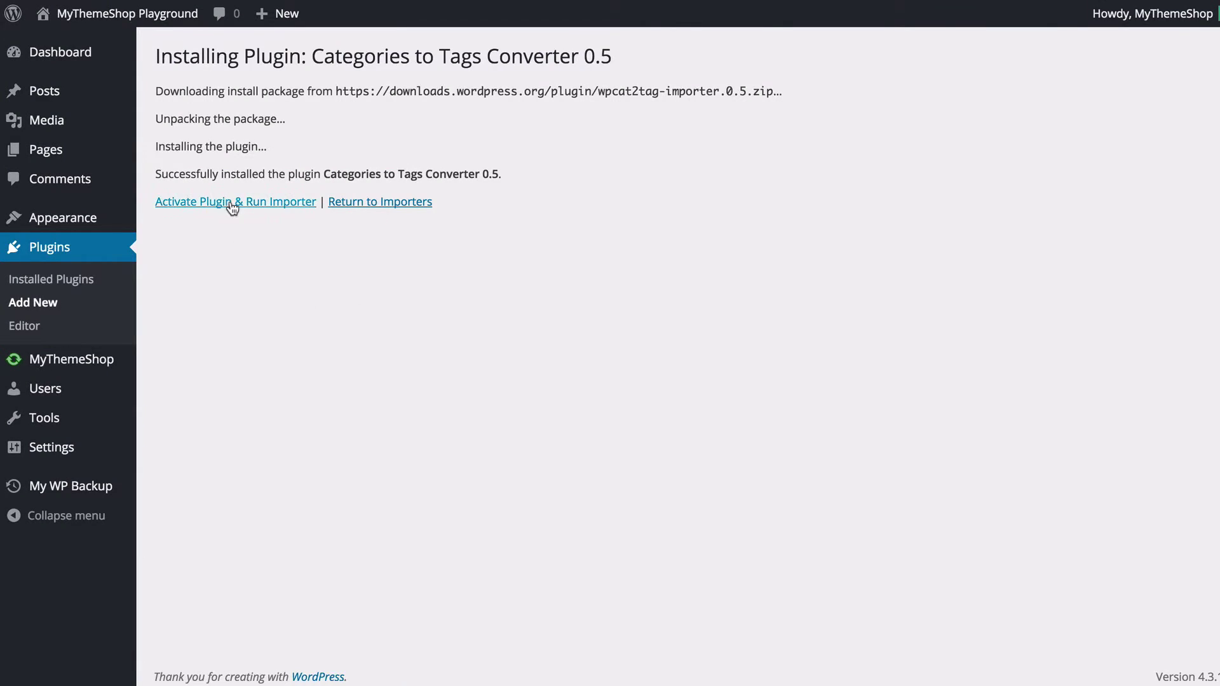
left_click(232, 204)
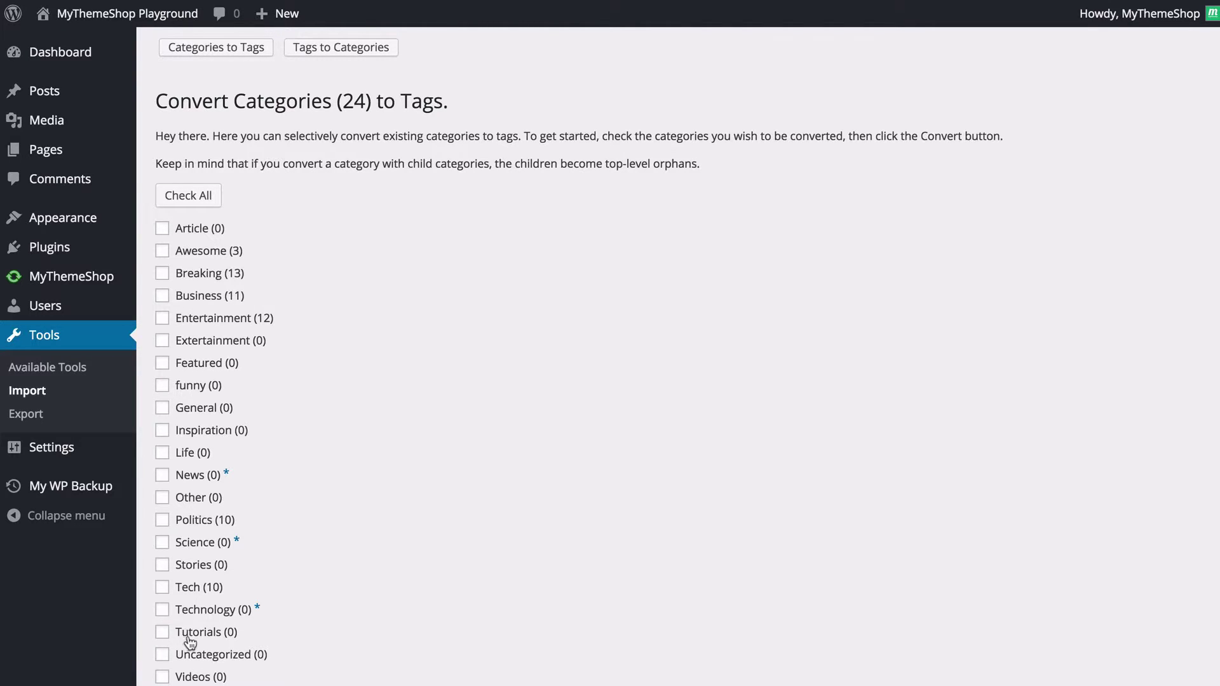
Switch the converter to Tags to Categories, review the 40 tags, then return to the importers
left_click(321, 49)
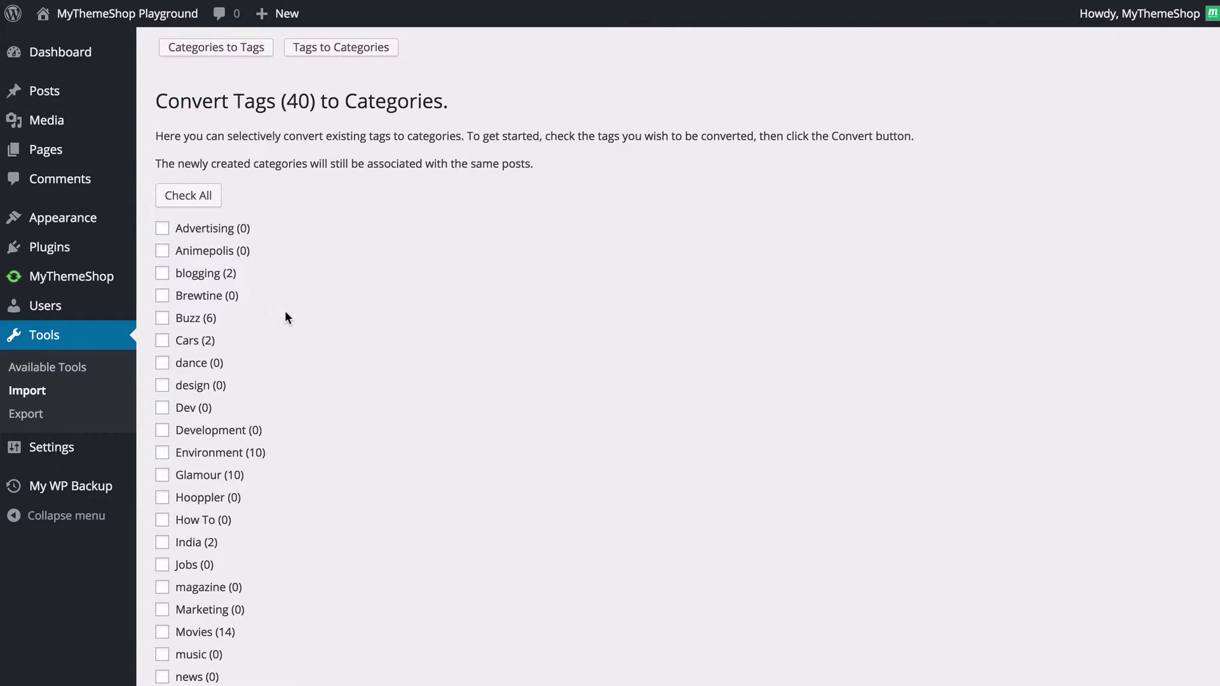
scroll(287, 319, "down", 5)
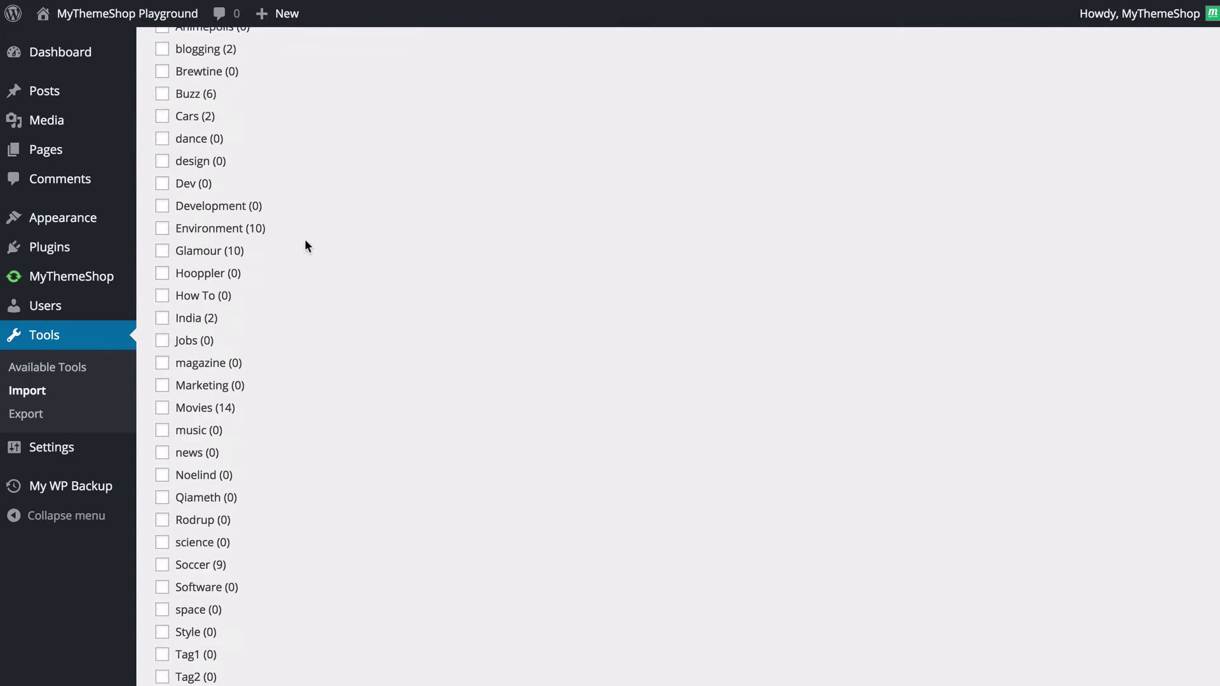
scroll(305, 246, "up", 5)
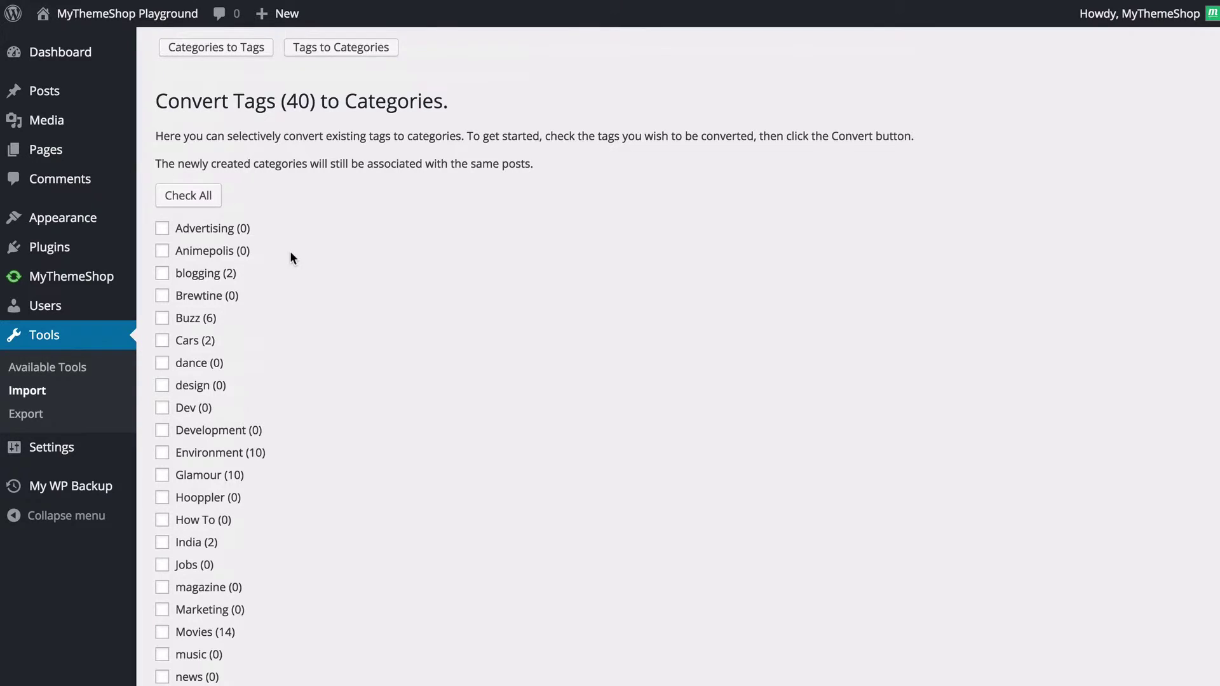
scroll(290, 250, "down", 12)
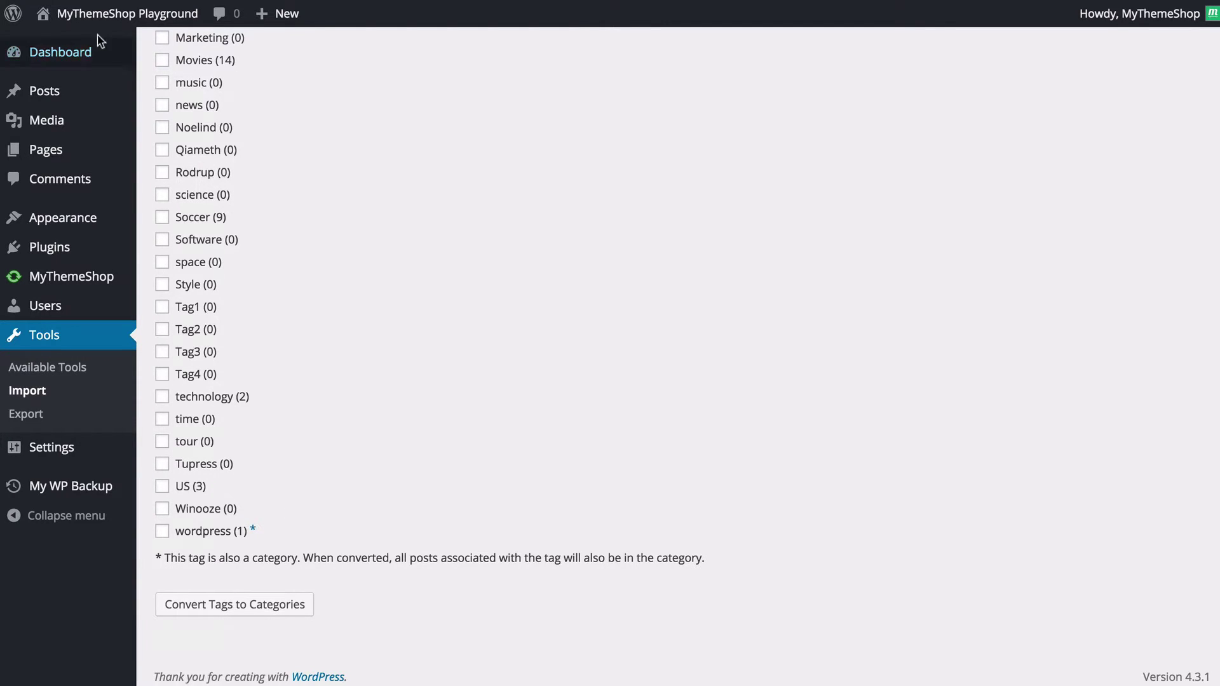
mouse_move(57, 92)
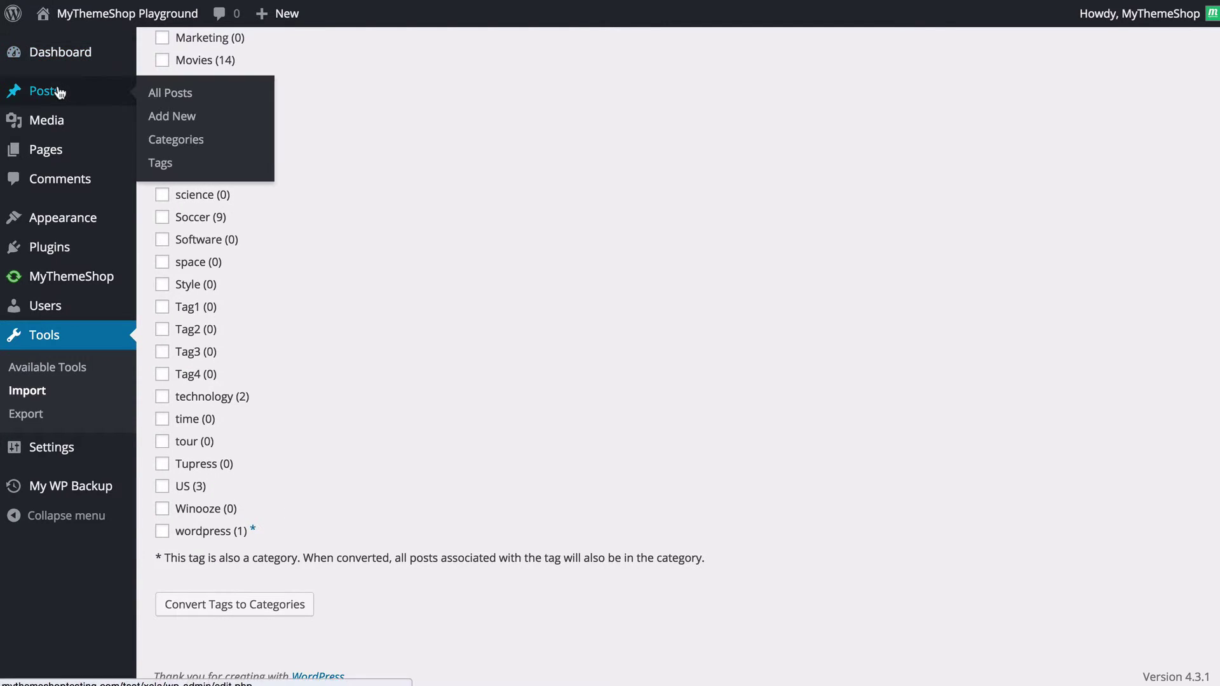
left_click(178, 163)
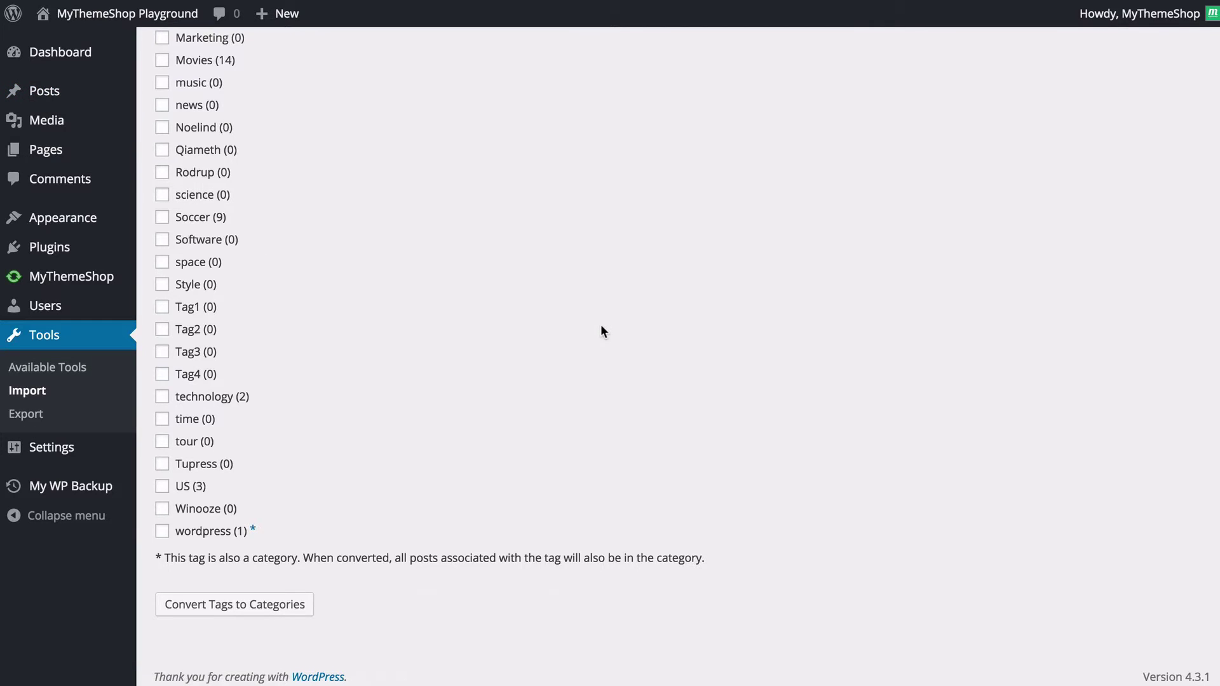
scroll(601, 326, "up", 10)
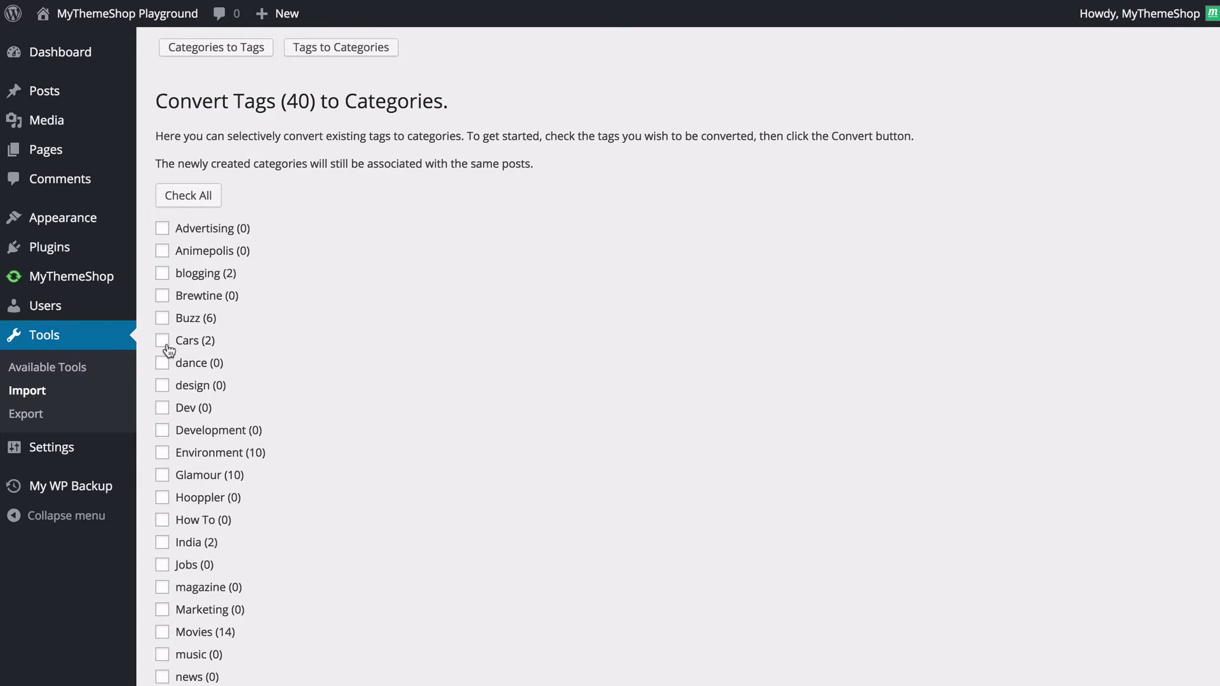
left_click(35, 398)
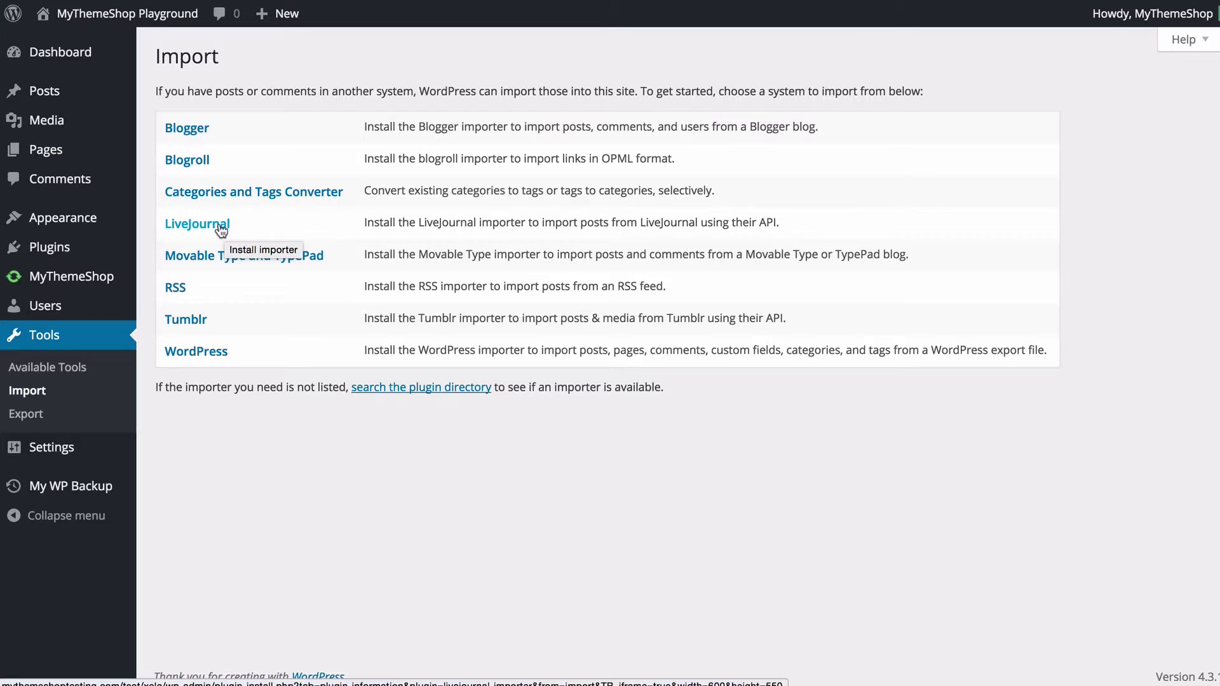
View and close the LiveJournal and WordPress importer details without installing either
left_click(180, 230)
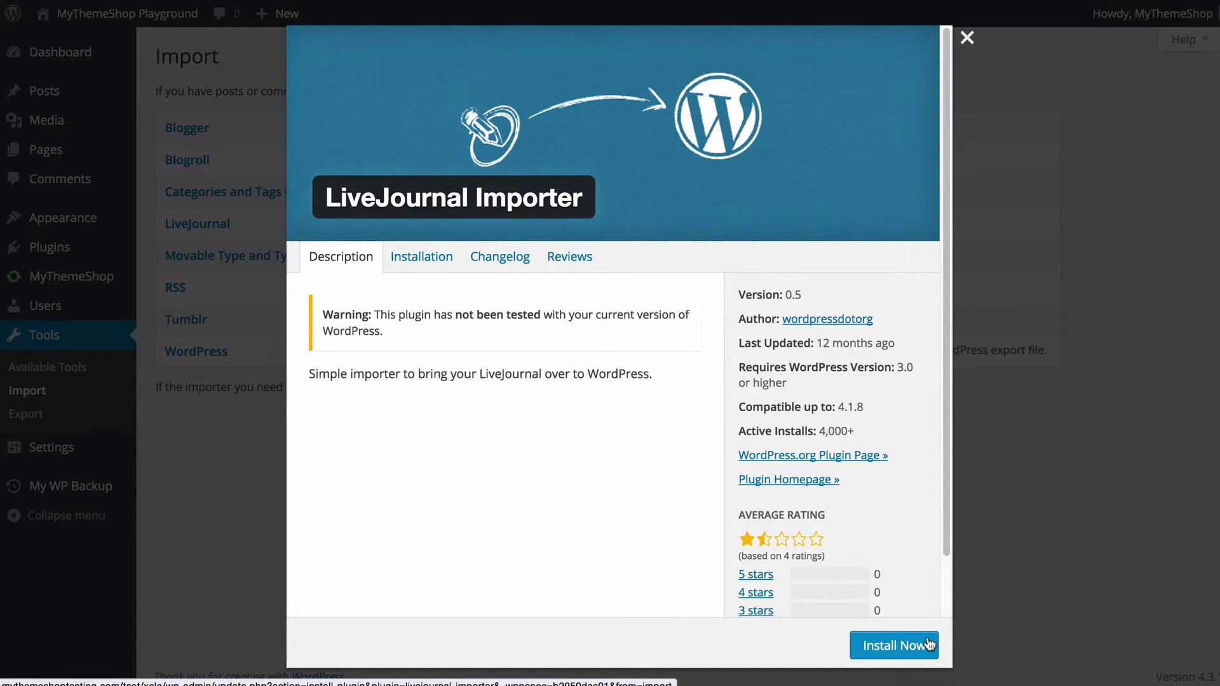
left_click(1015, 456)
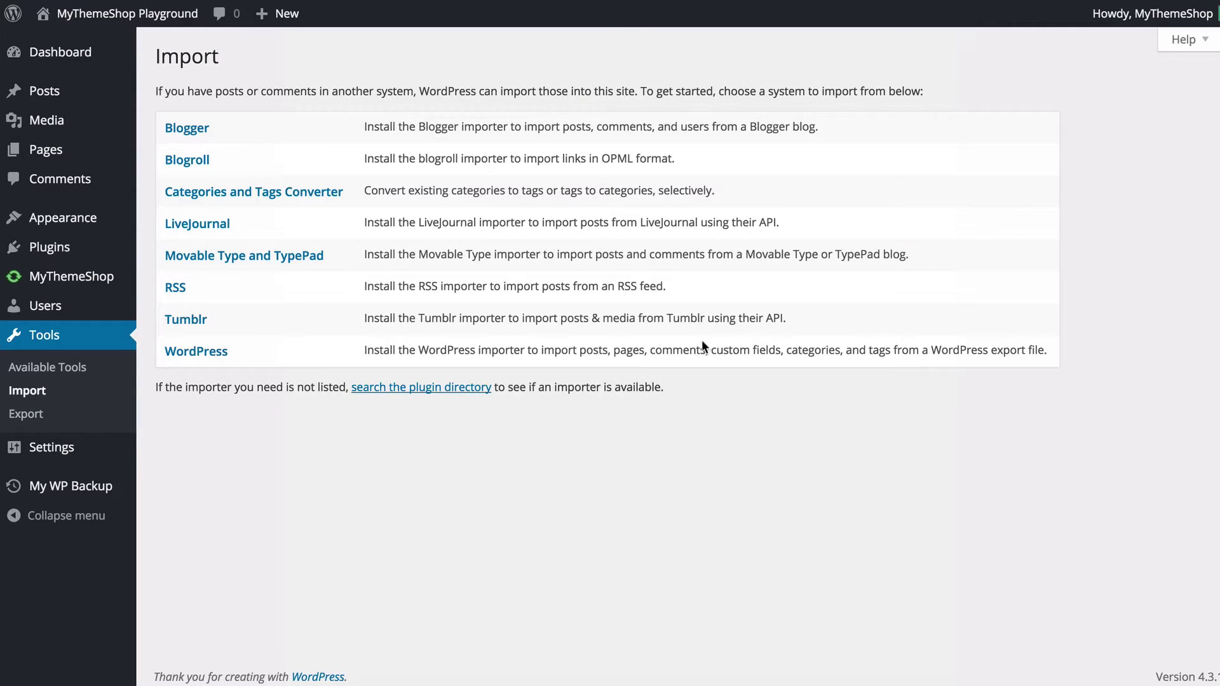
left_click(189, 361)
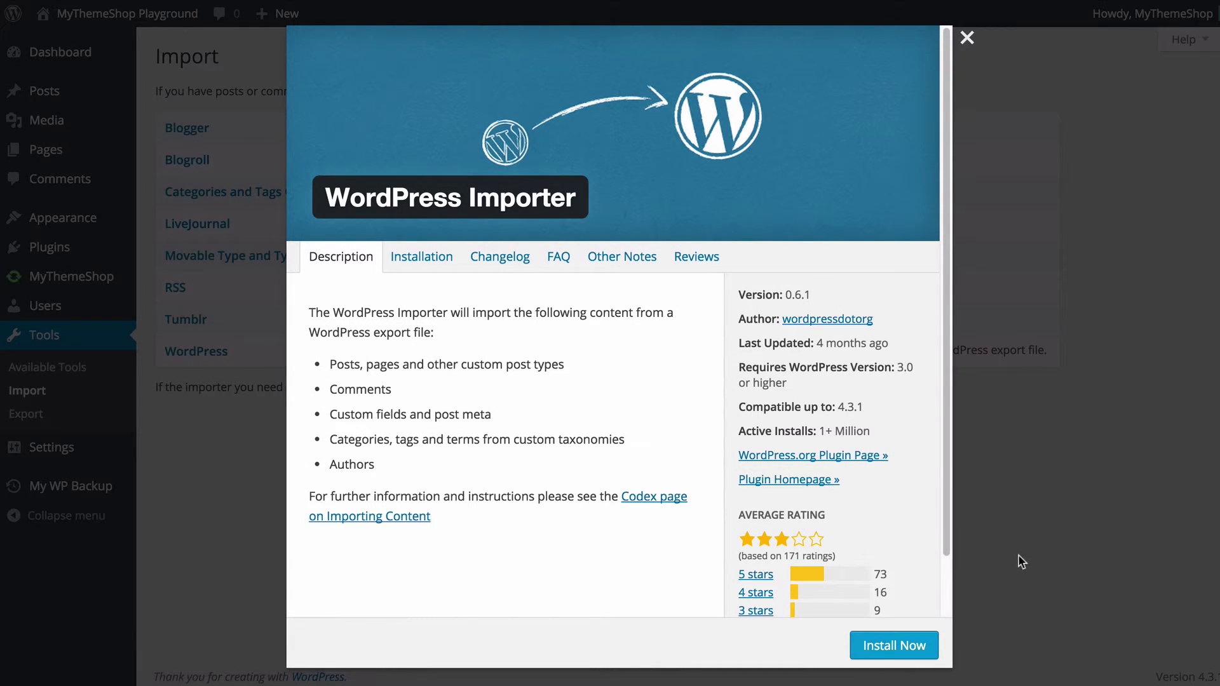
left_click(1024, 537)
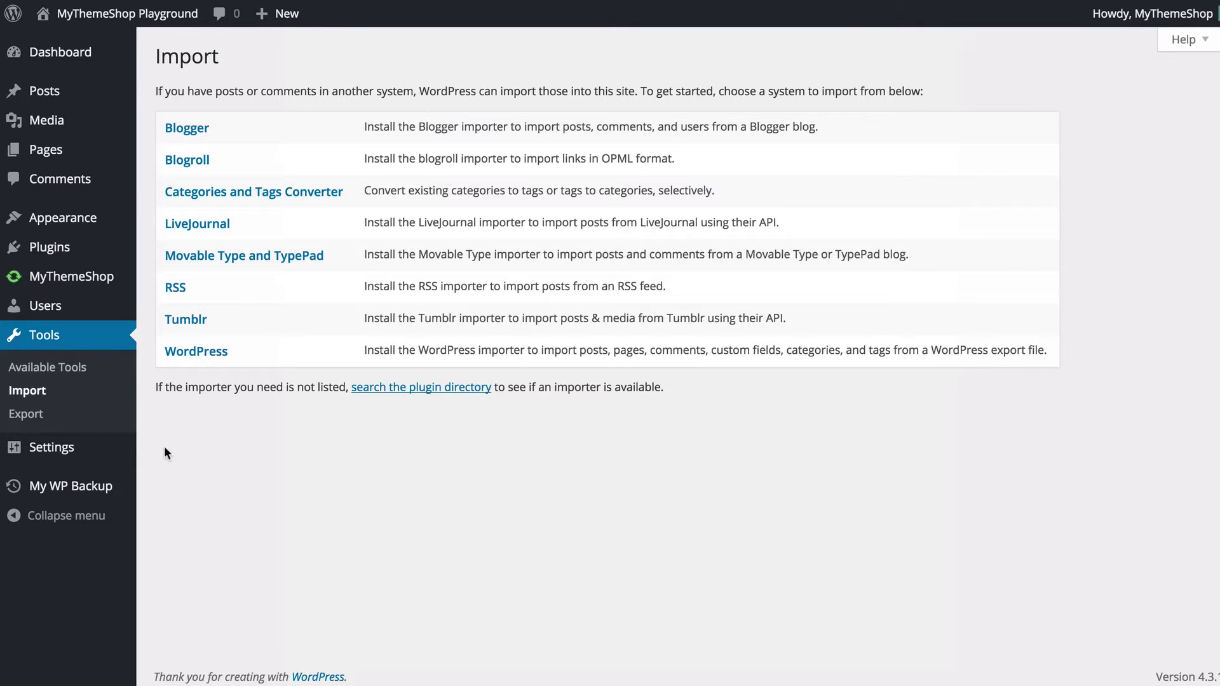
Go to the Tools > Export page, where All content is selected by default
left_click(21, 421)
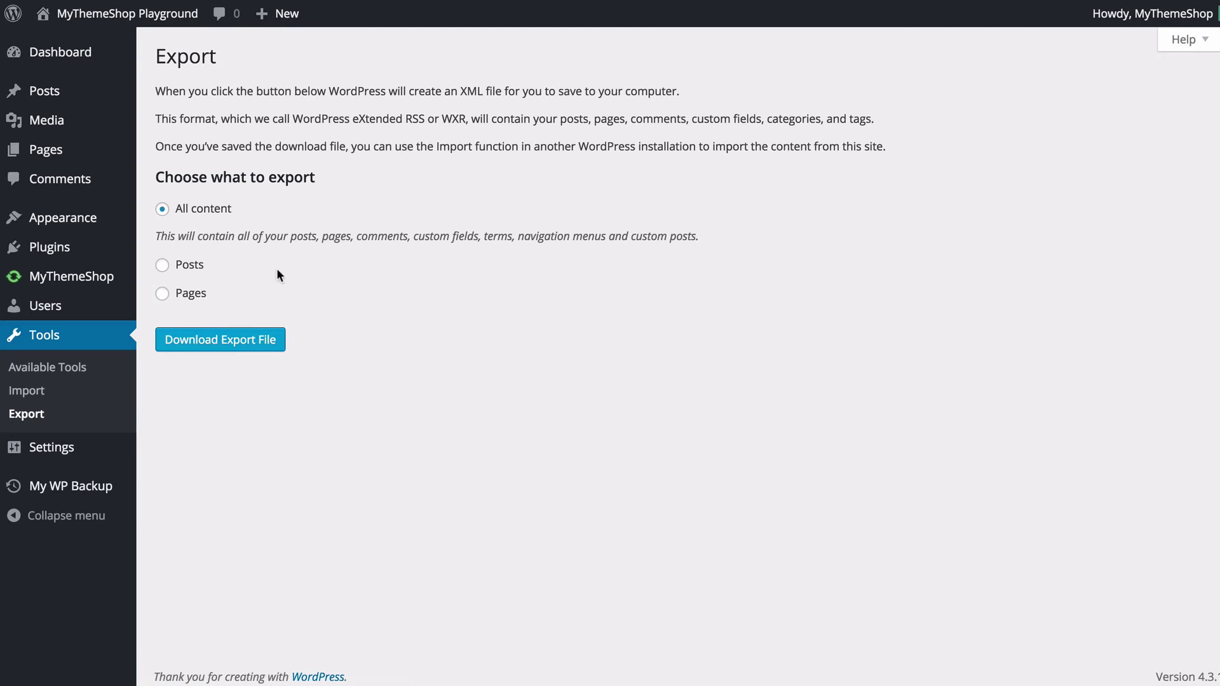
Limit the export to Pages, leaving the Status filter at All and other filters at defaults
left_click(189, 272)
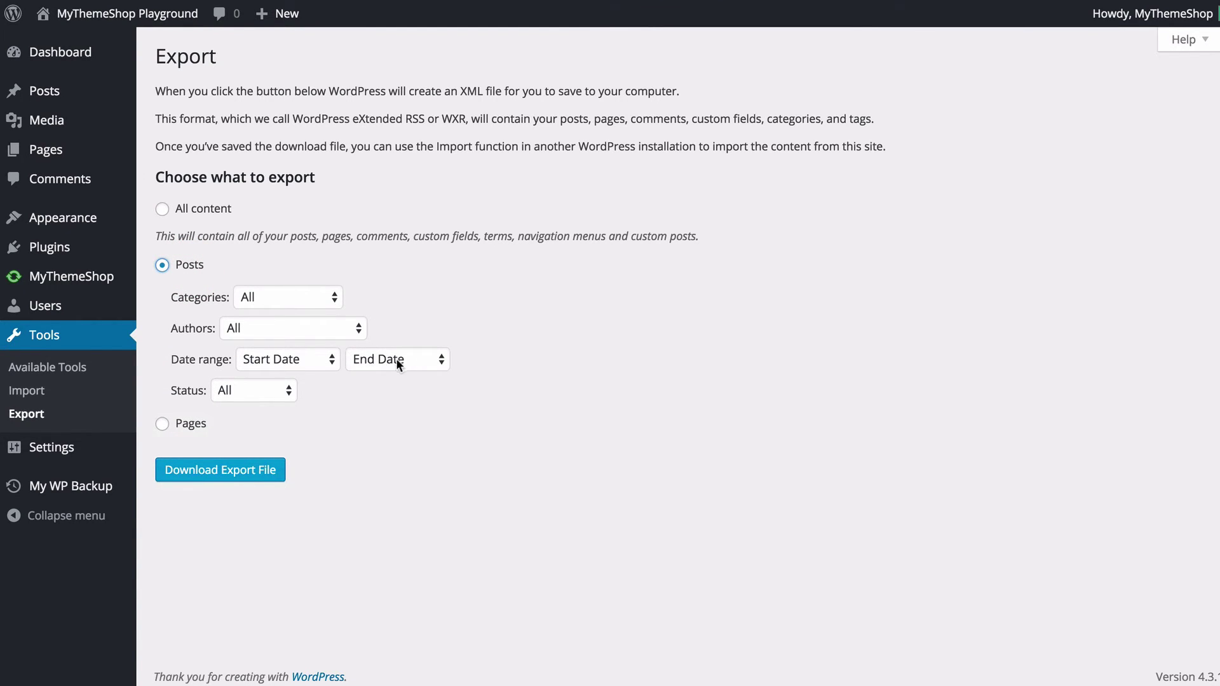
left_click(282, 390)
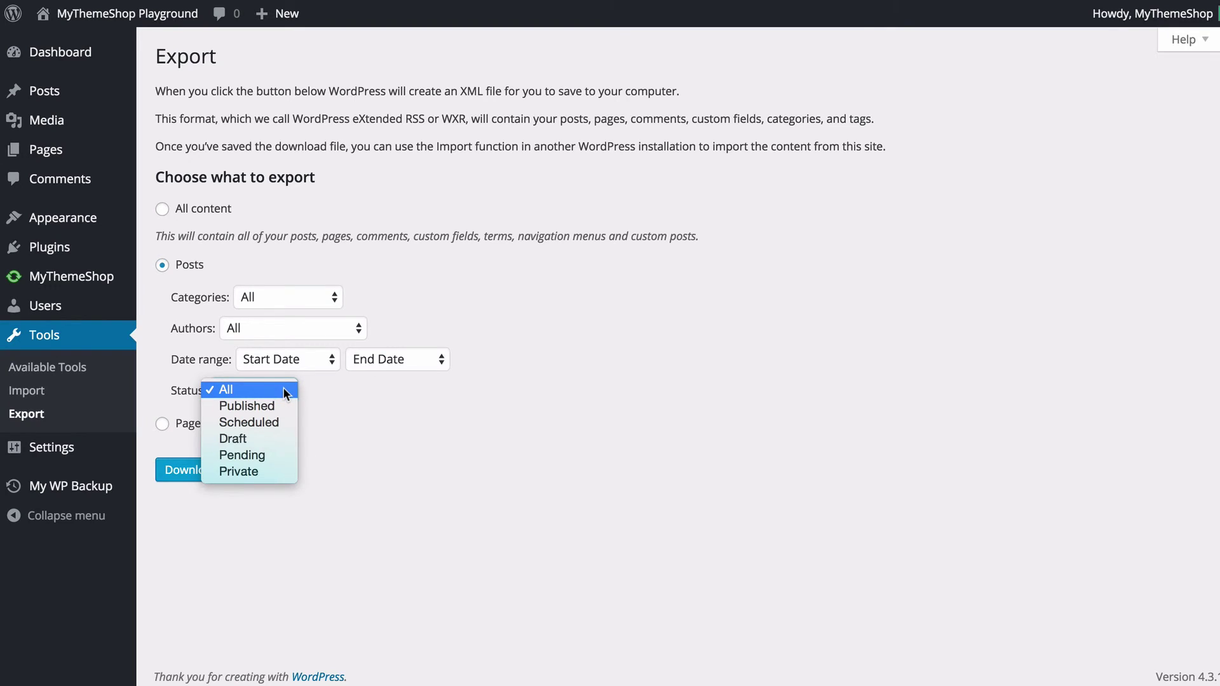
left_click(346, 414)
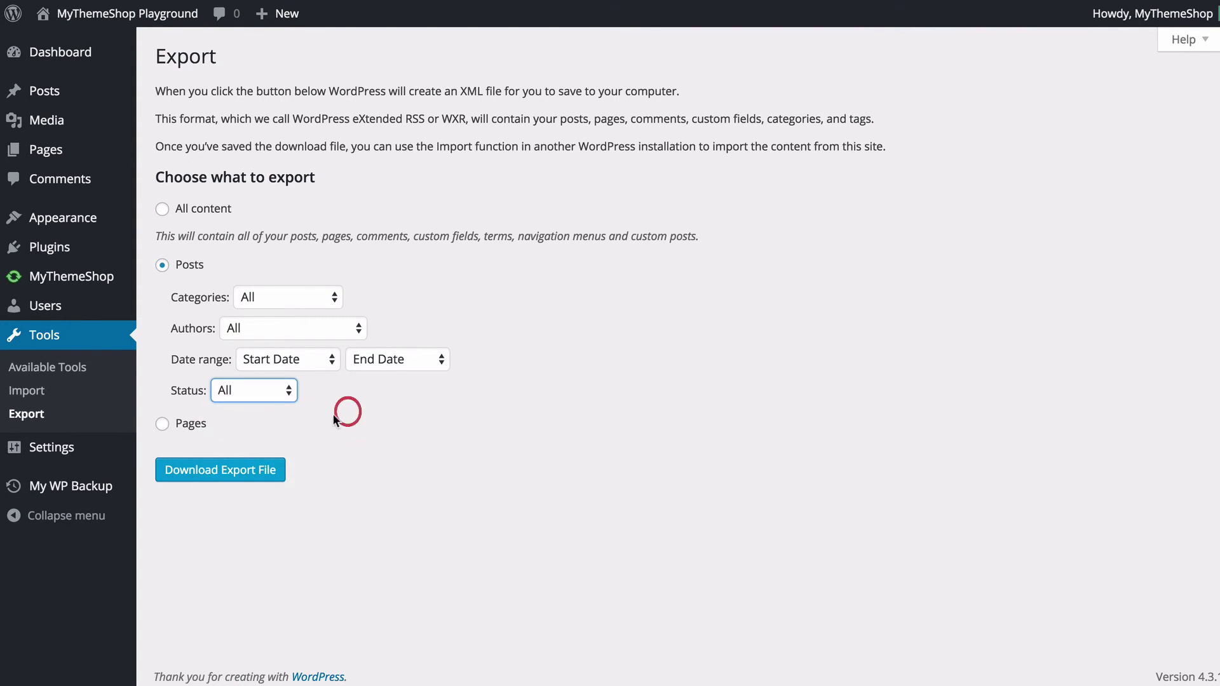
left_click(187, 432)
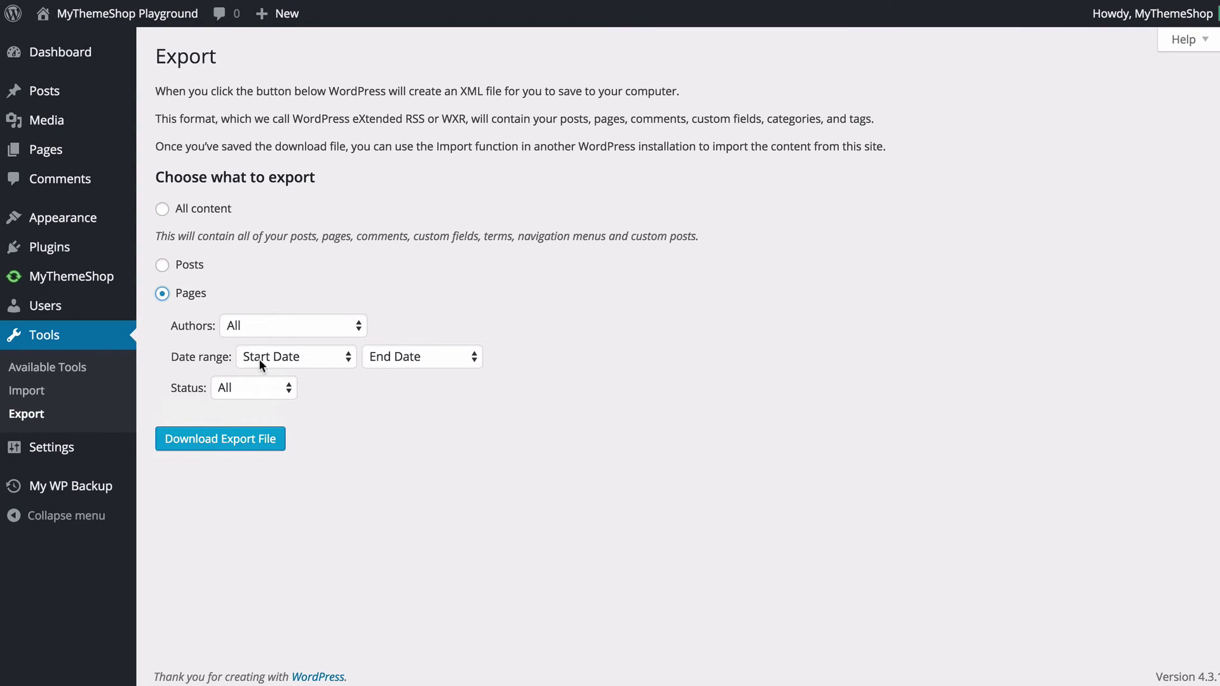
Switch back to All content and save the XML export file to disk
left_click(215, 214)
left_click(232, 342)
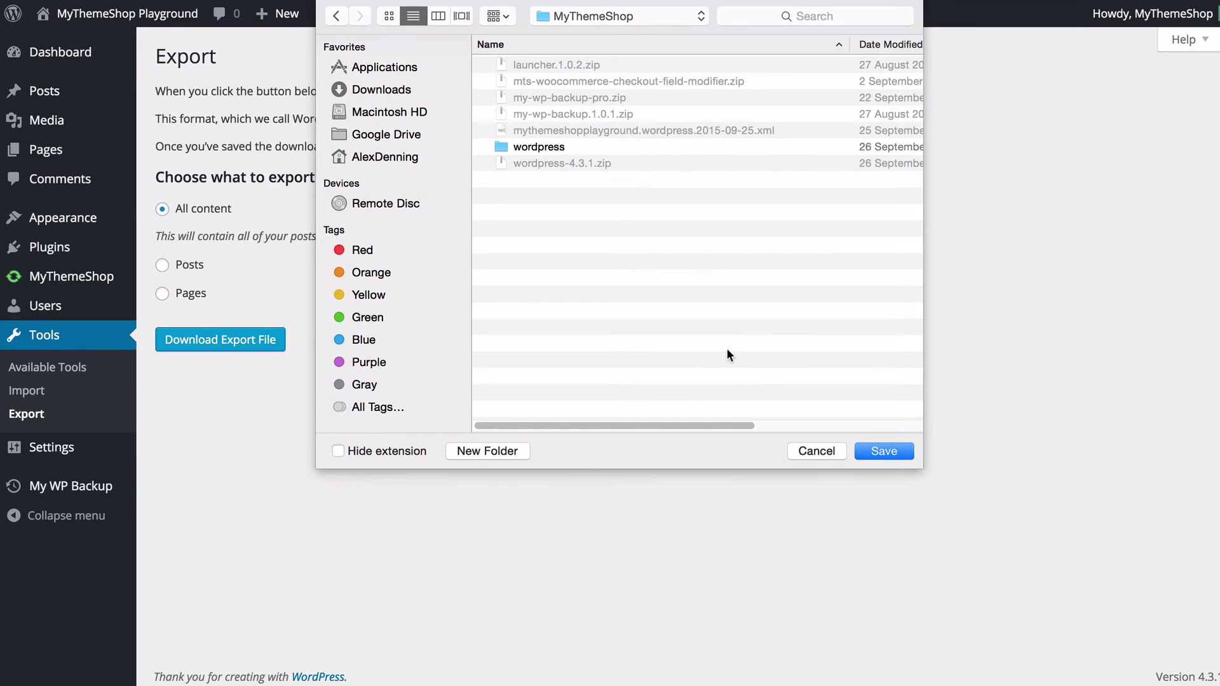
left_click(885, 451)
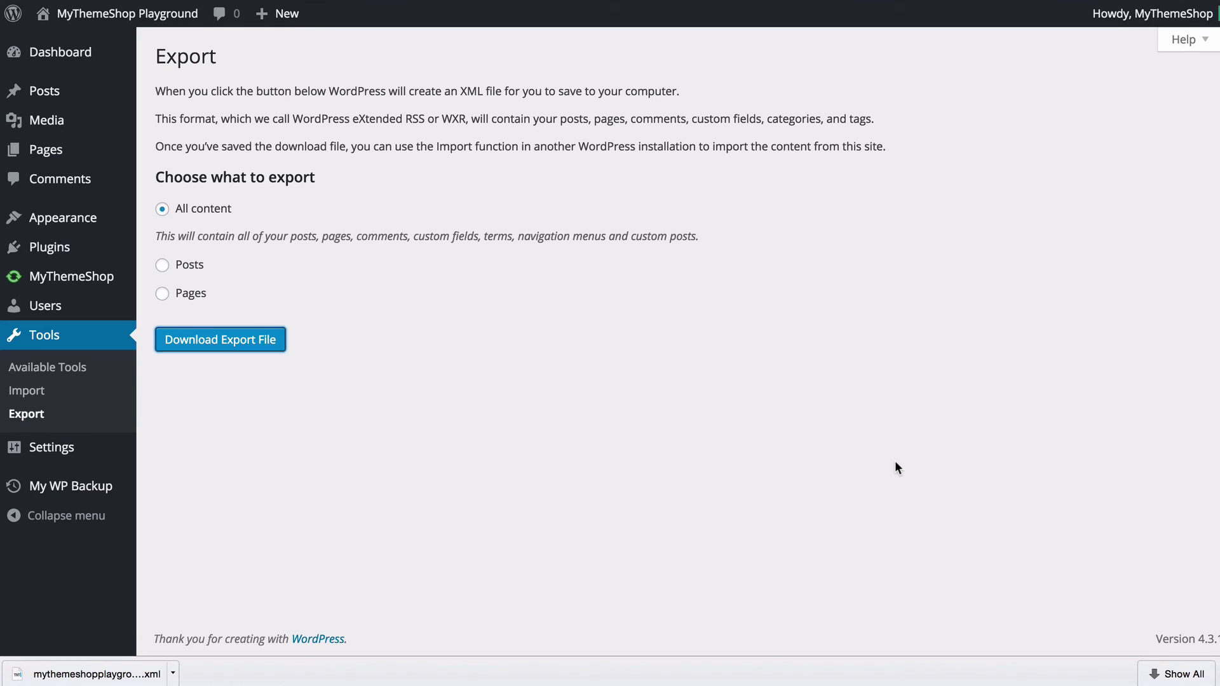
Visit the Dashboard home page, then head back through Tools to Export
left_click(81, 62)
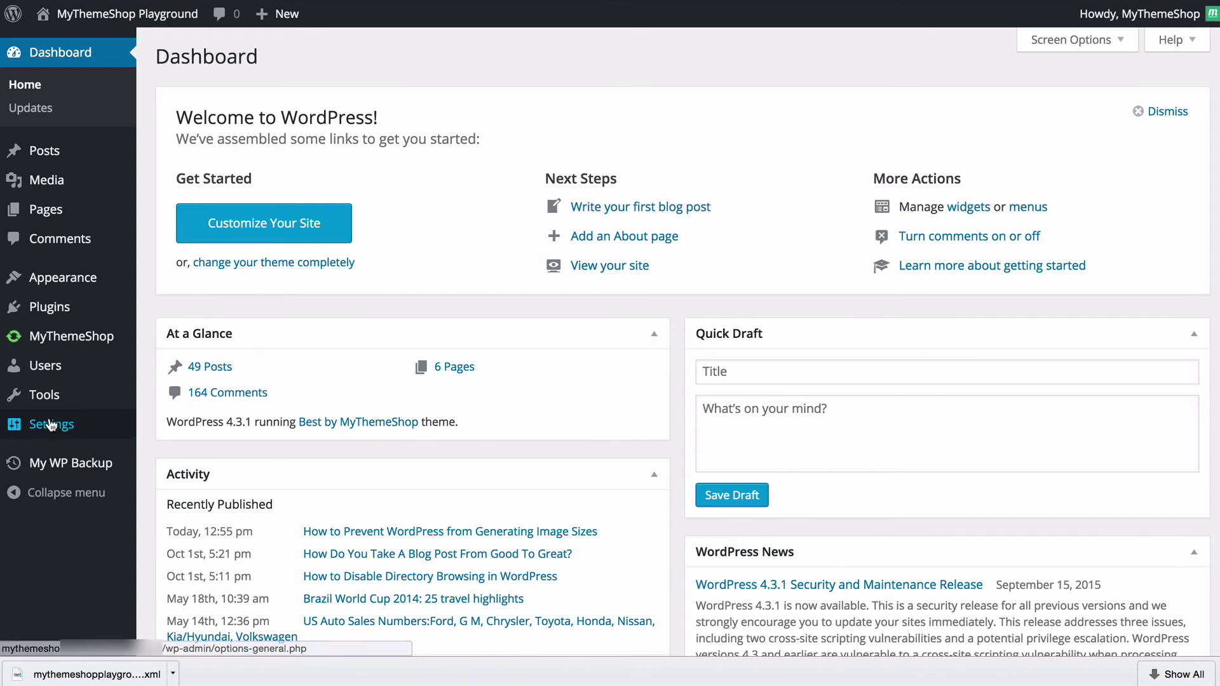
mouse_move(16, 401)
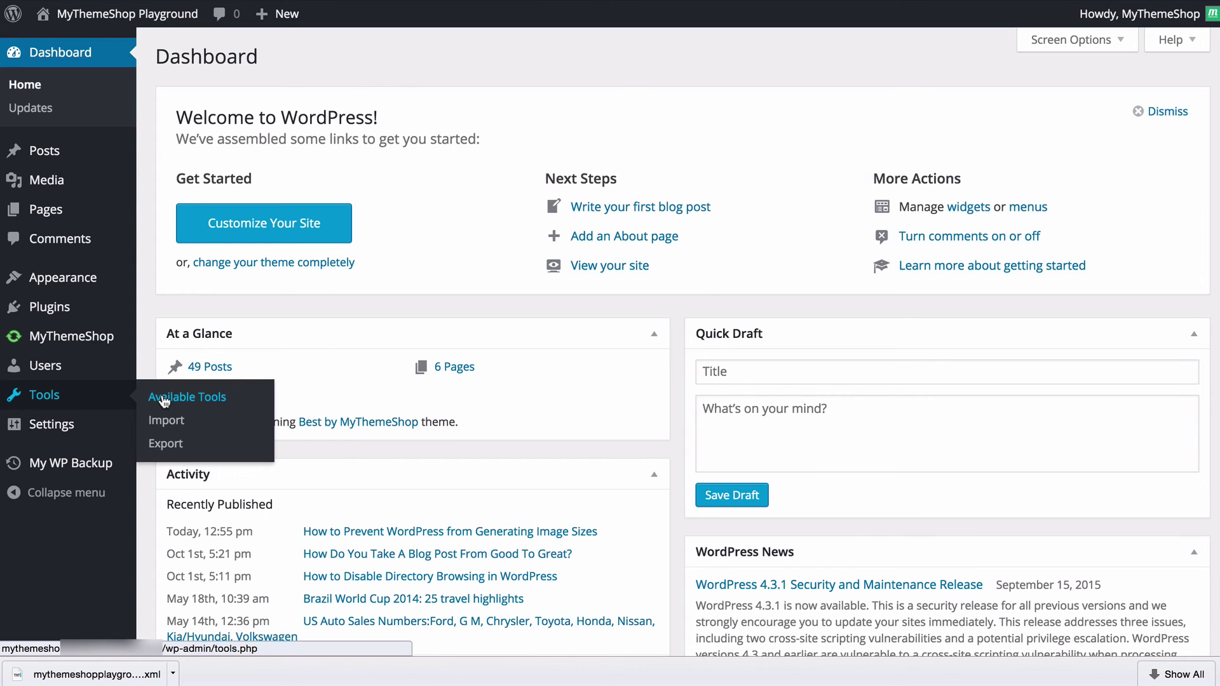
left_click(167, 444)
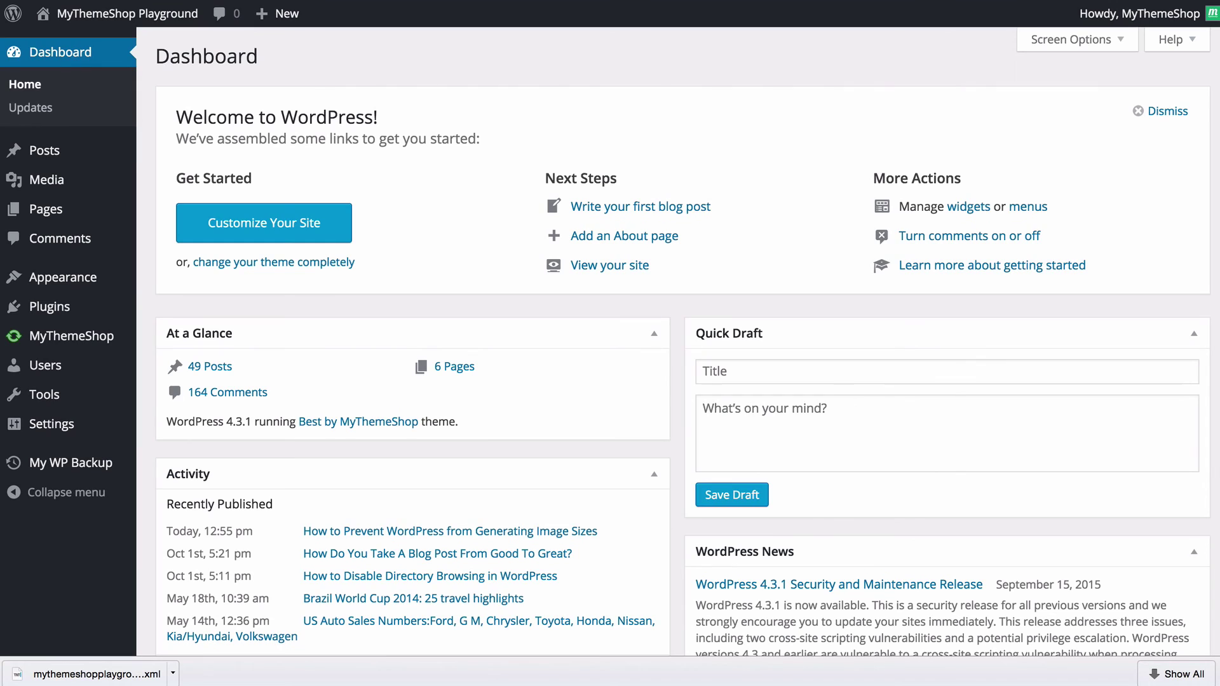